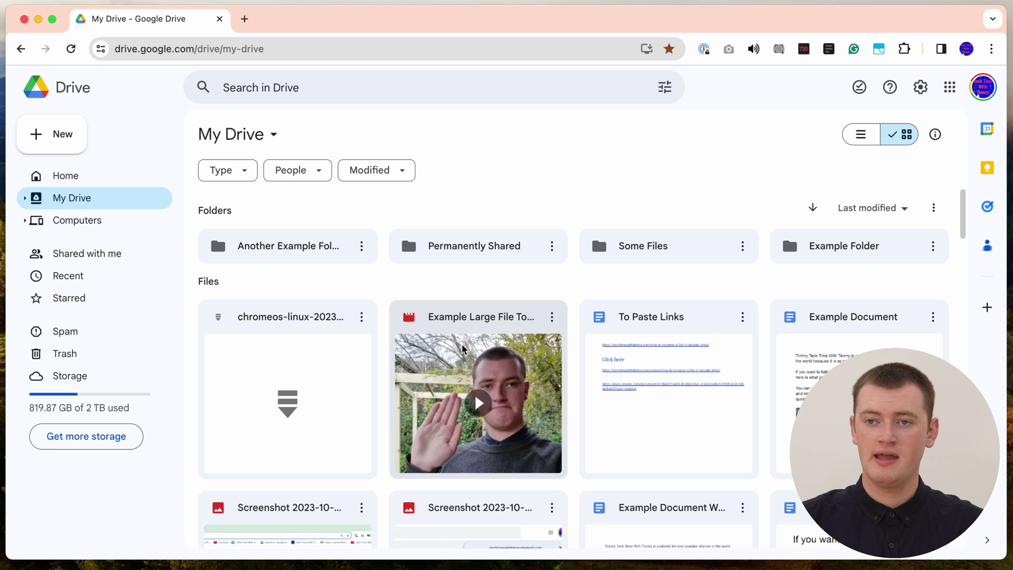
- Share "Example Large File To Send Via Google Drive.mp4" with the recipient's e-mail address as Editor, with notification enabled
mouse_move(504, 328)
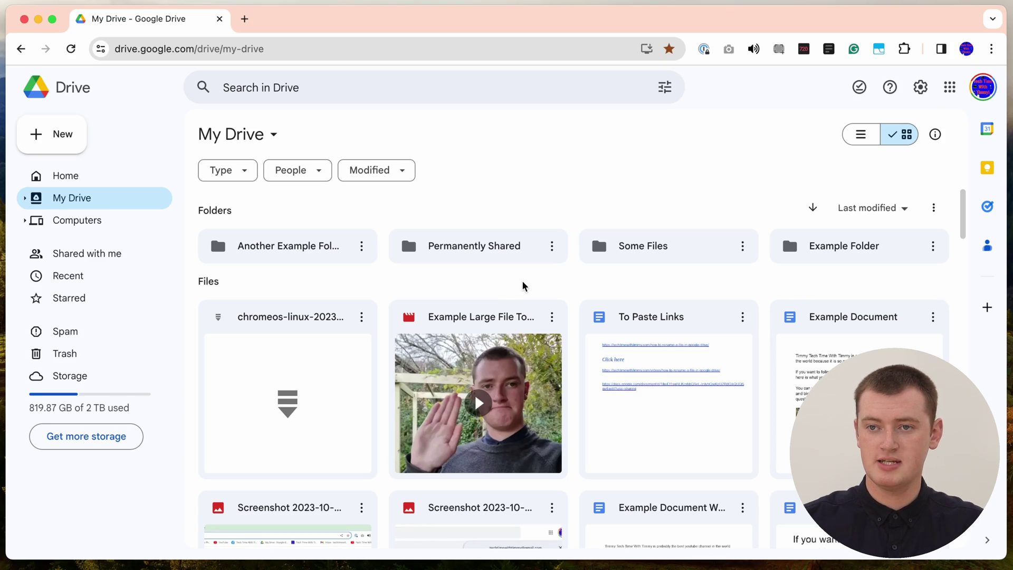
click(552, 317)
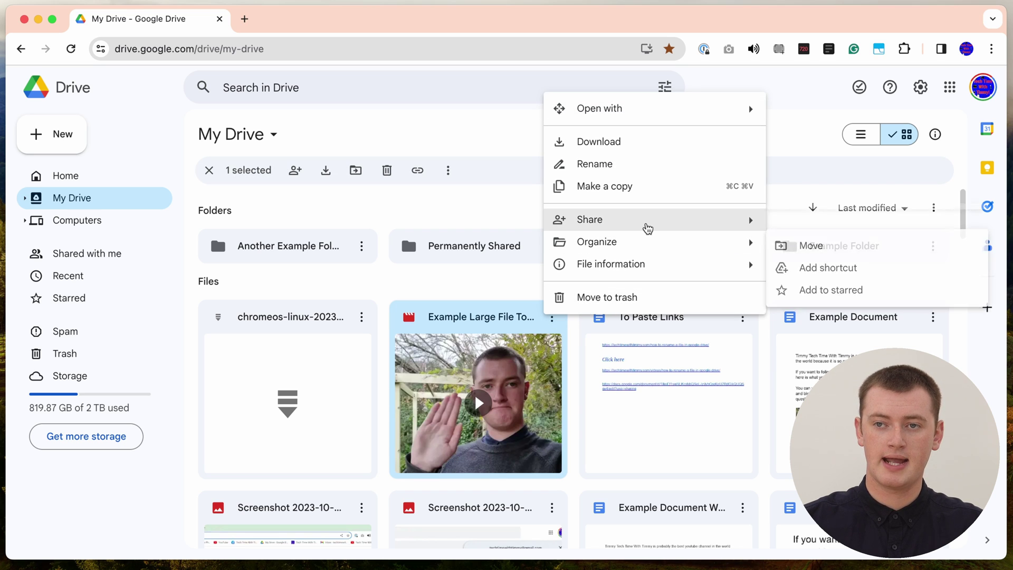
mouse_move(648, 228)
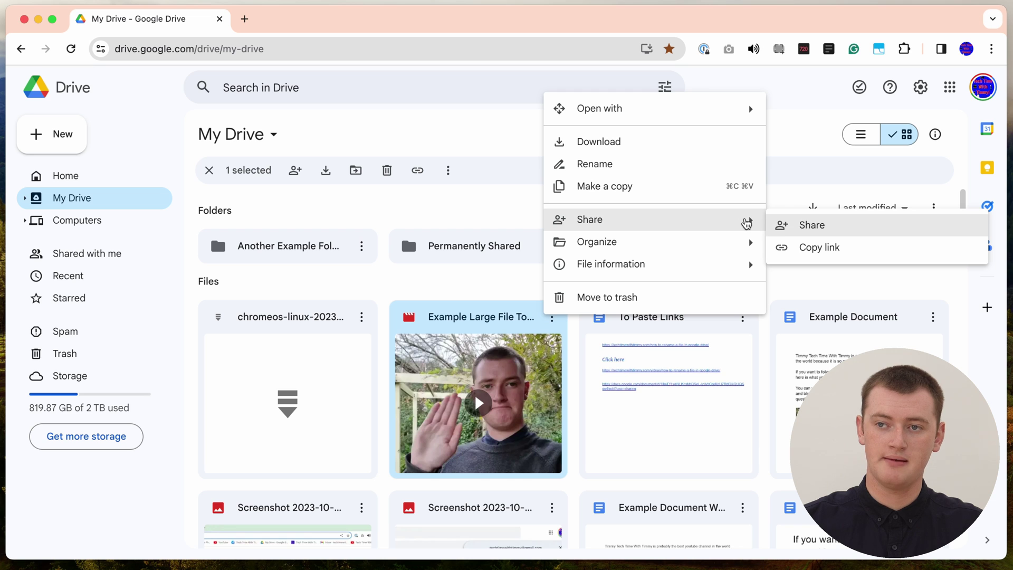
click(803, 226)
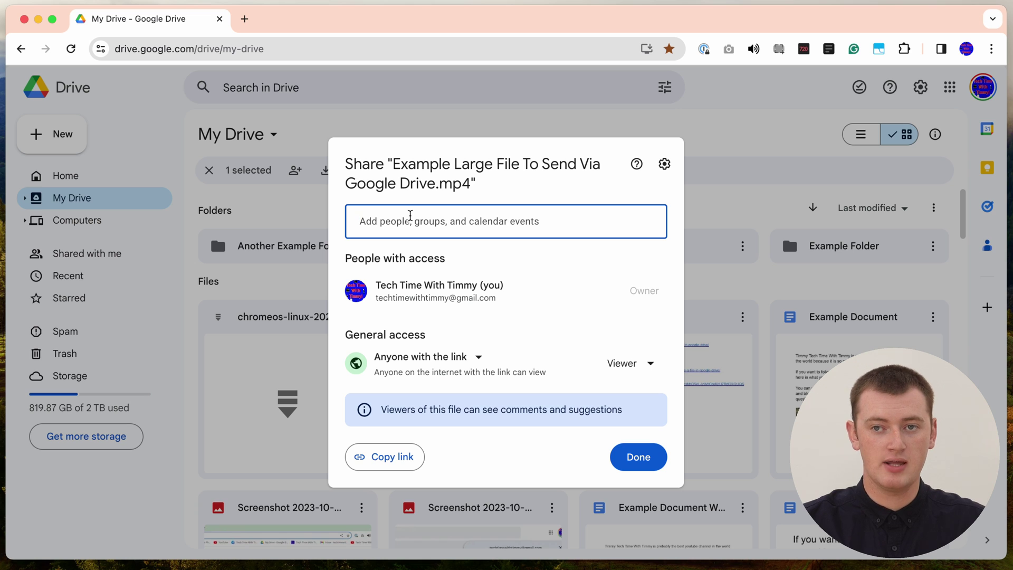
key(super+v)
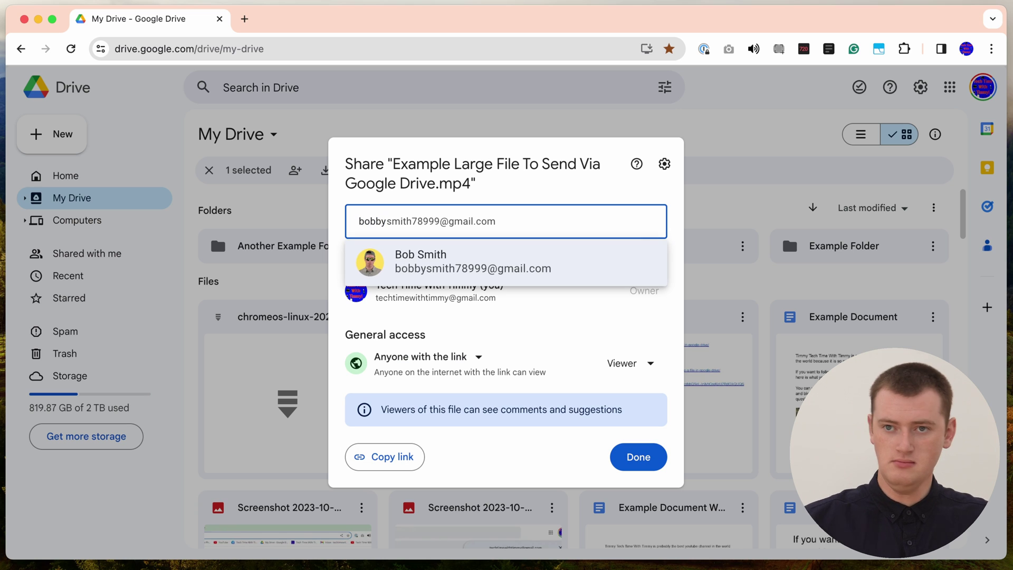
click(443, 266)
click(621, 206)
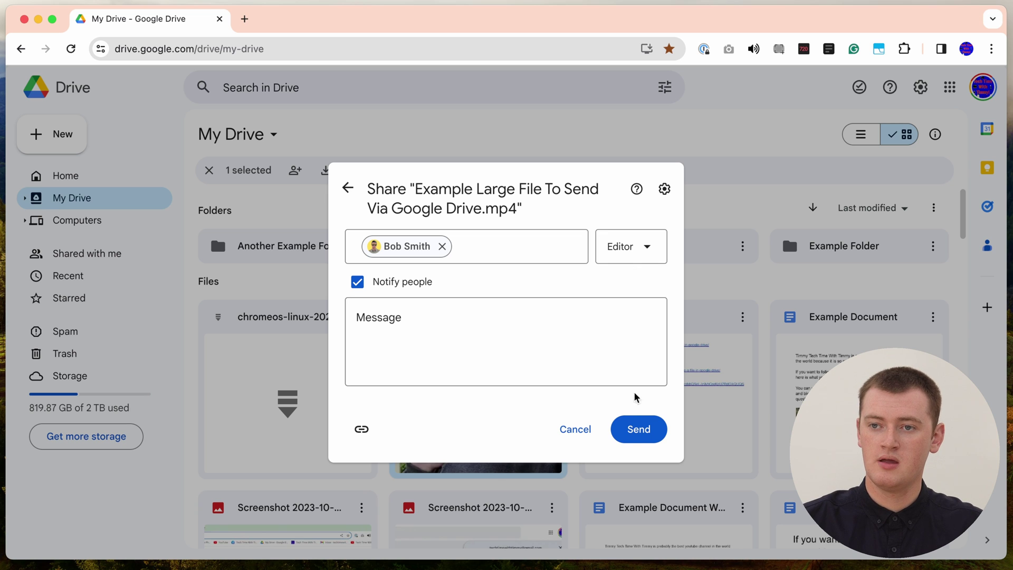
click(634, 432)
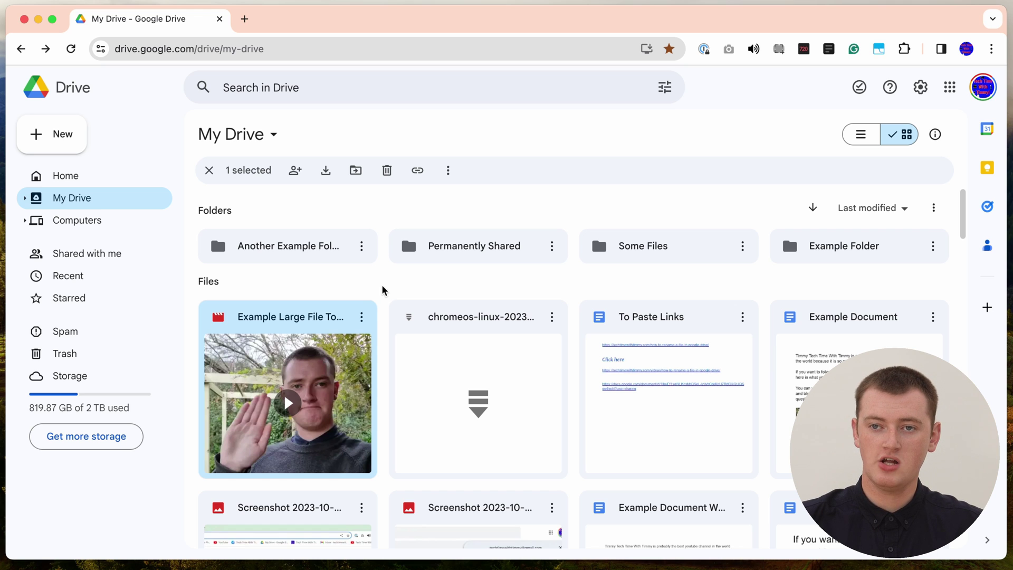
- Send the recipient an invitation to take over ownership of "Example Large File To Send Via Google Drive.mp4"
click(362, 317)
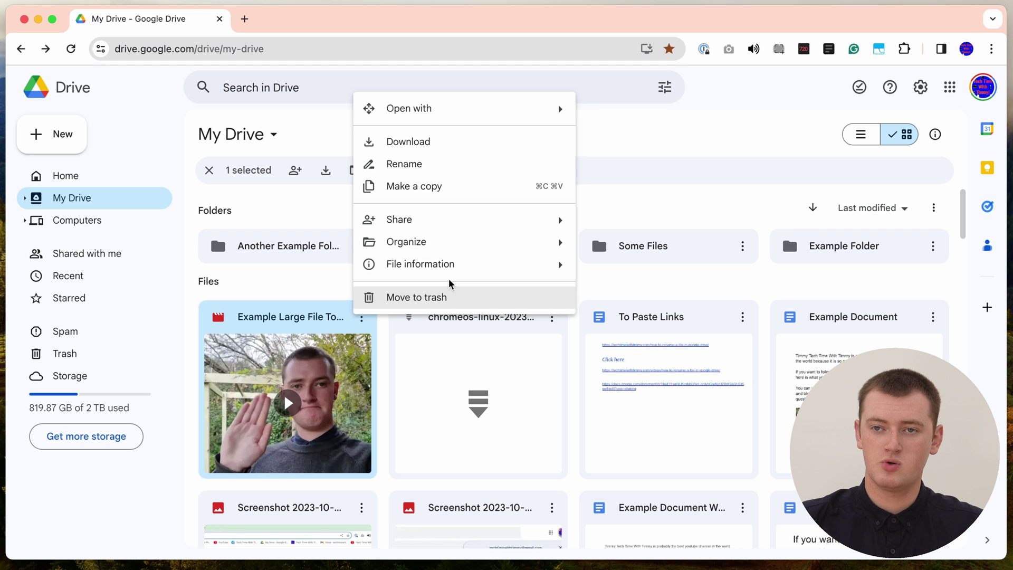
mouse_move(480, 229)
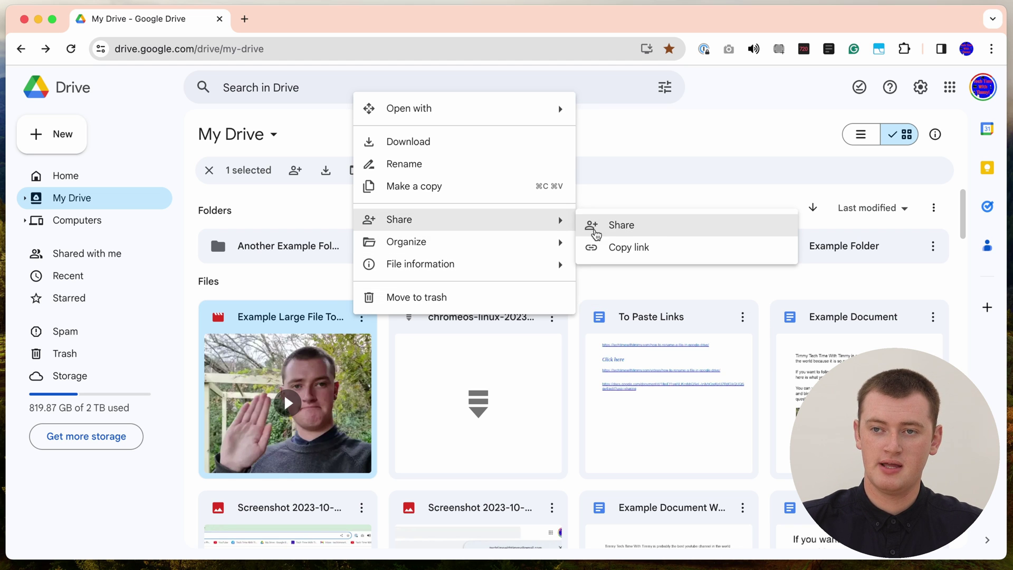
click(609, 227)
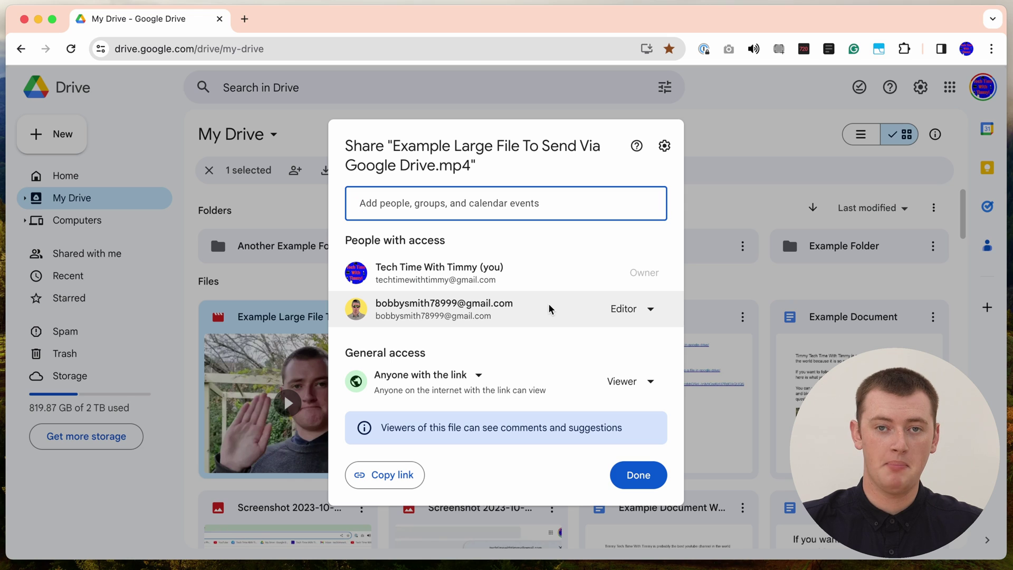
mouse_move(549, 306)
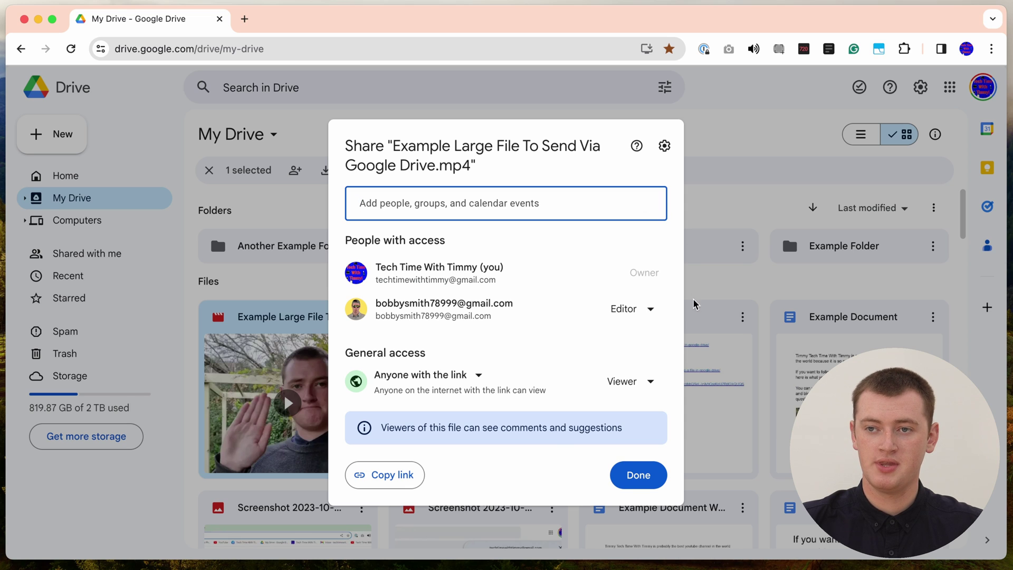
click(645, 316)
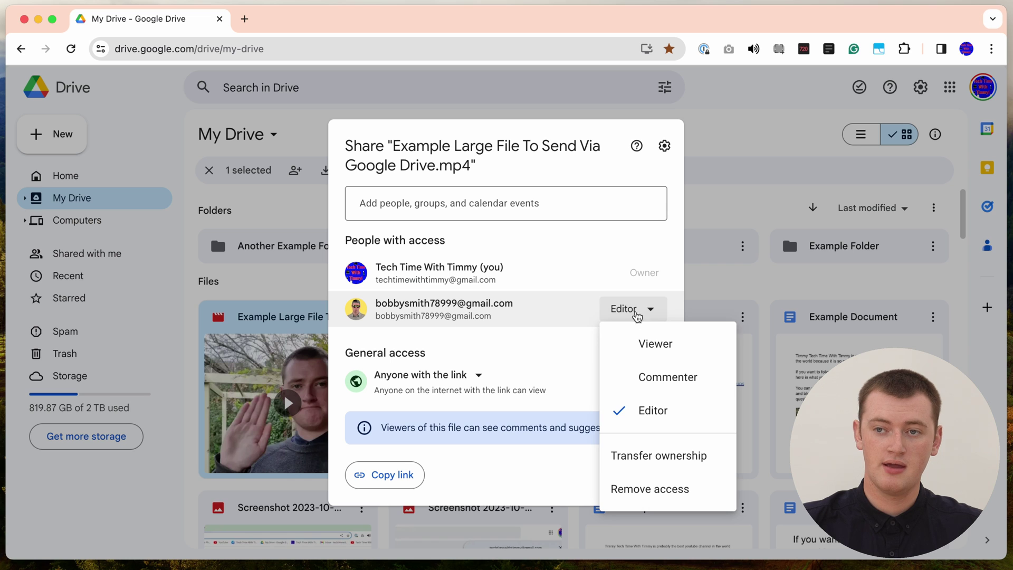
click(674, 454)
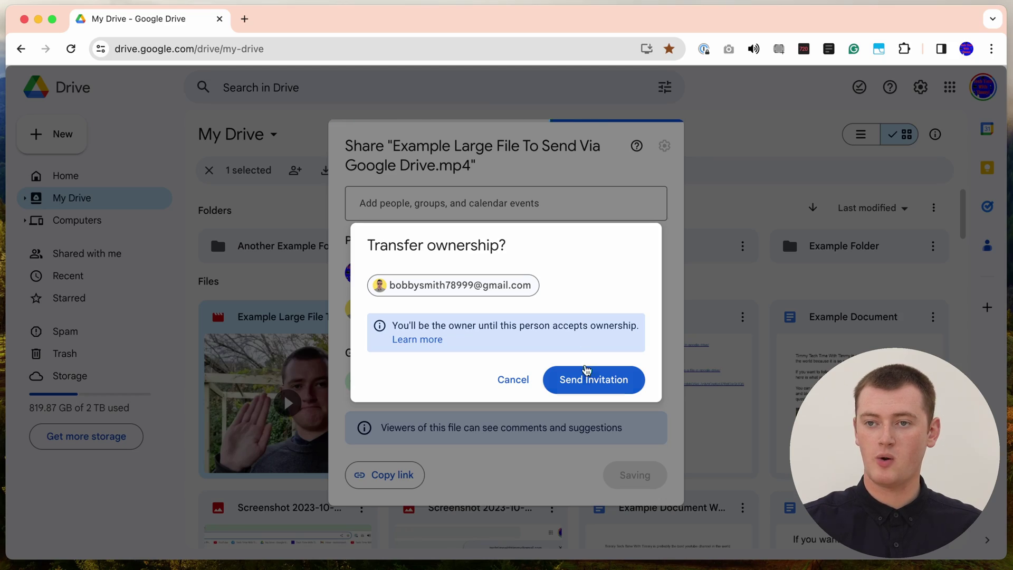
click(584, 380)
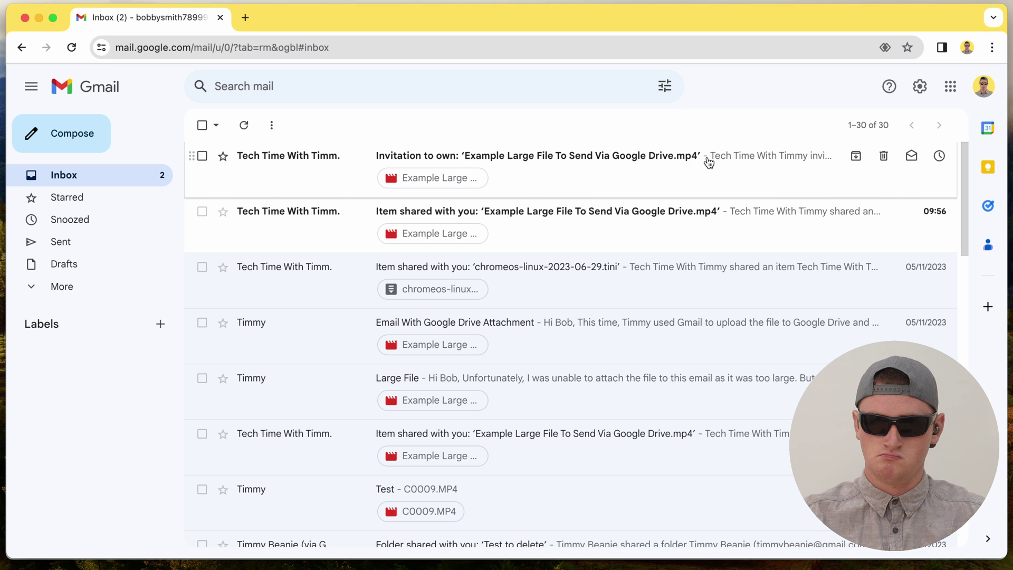
- In the recipient's Gmail, open the "Invitation to own" message for the large video and go to its response options
click(709, 163)
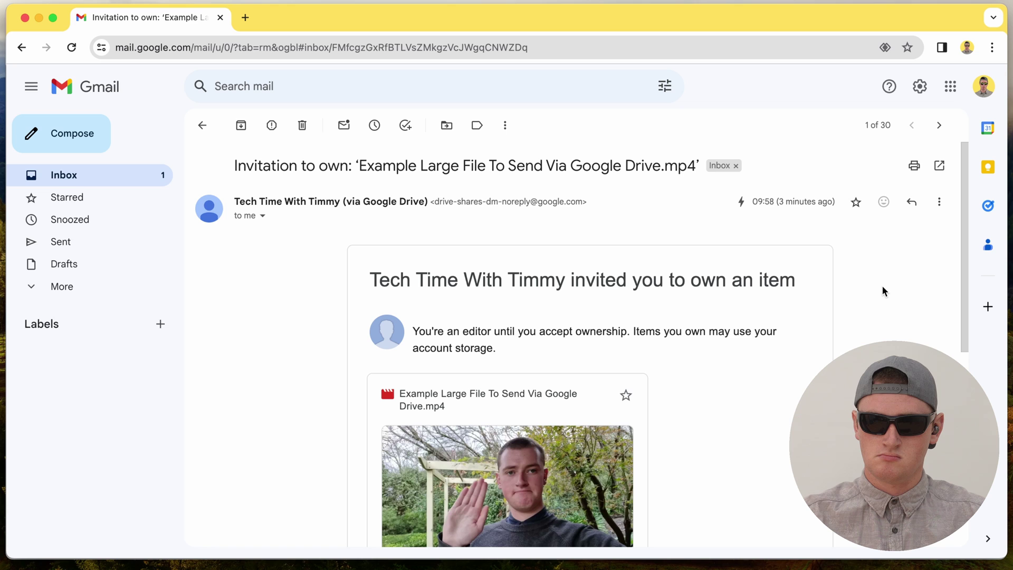
scroll(883, 287, down, 5)
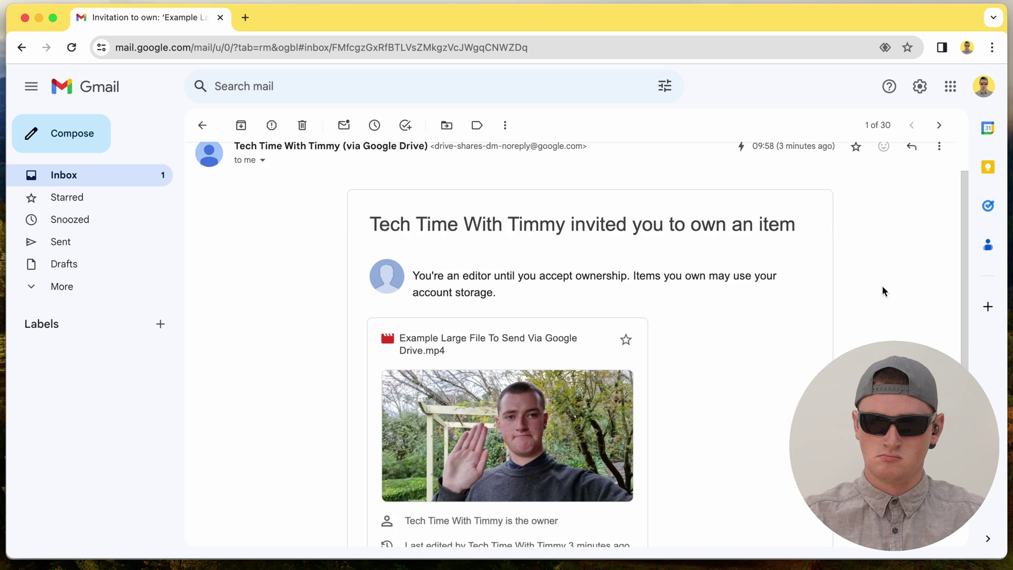
scroll(883, 290, down, 3)
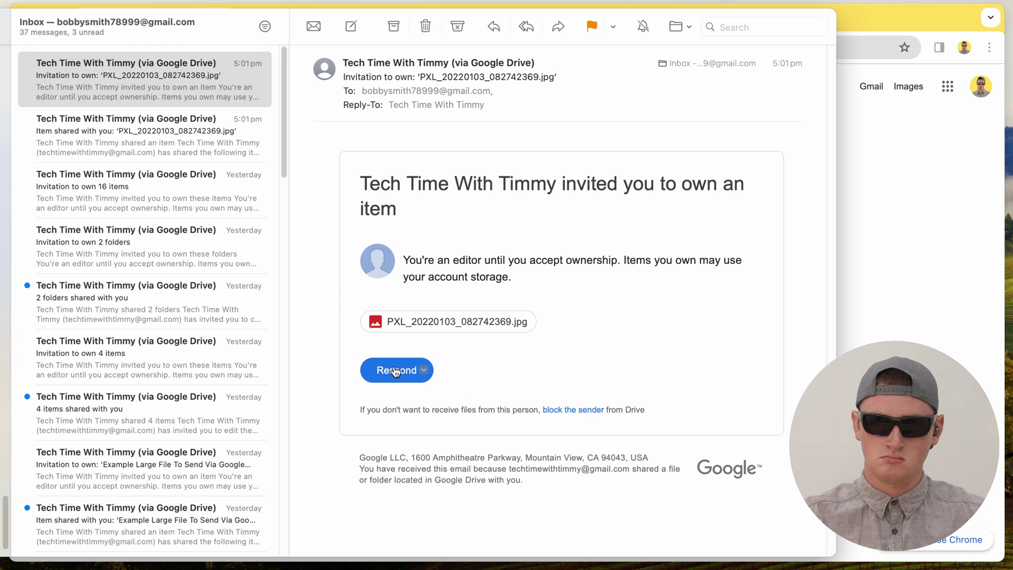
- In the desktop mail app, respond to the ownership invitation for PXL_20220103_082742369.jpg and accept ownership
click(396, 371)
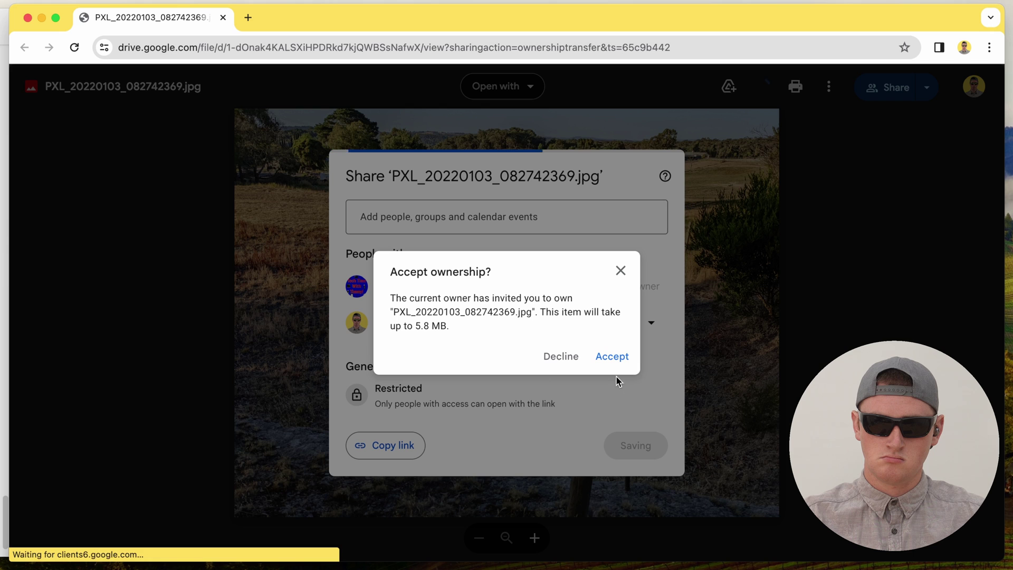
click(614, 358)
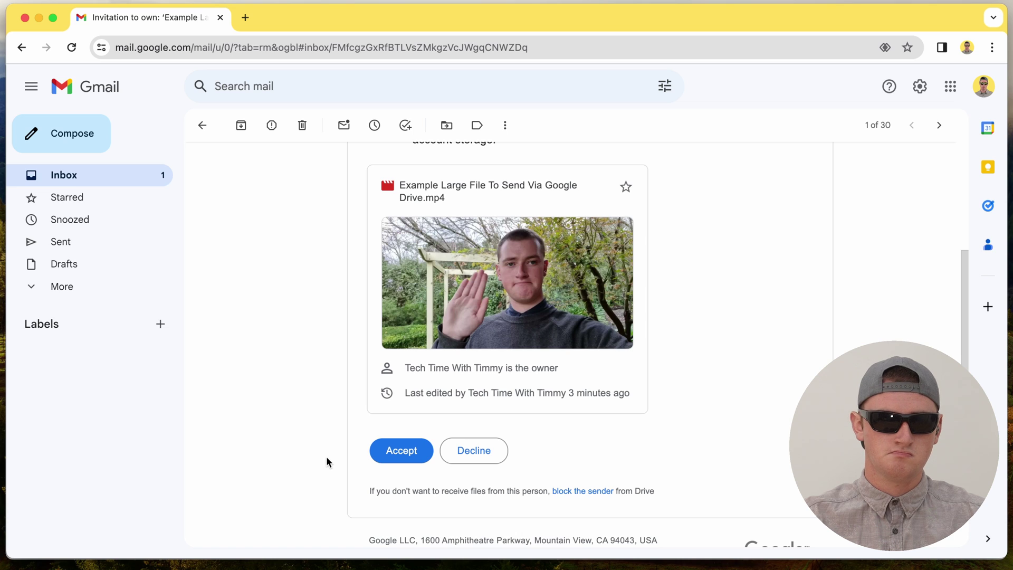
- Accept ownership of the large video from the Gmail invitation and check for it in the recipient's My Drive
click(394, 455)
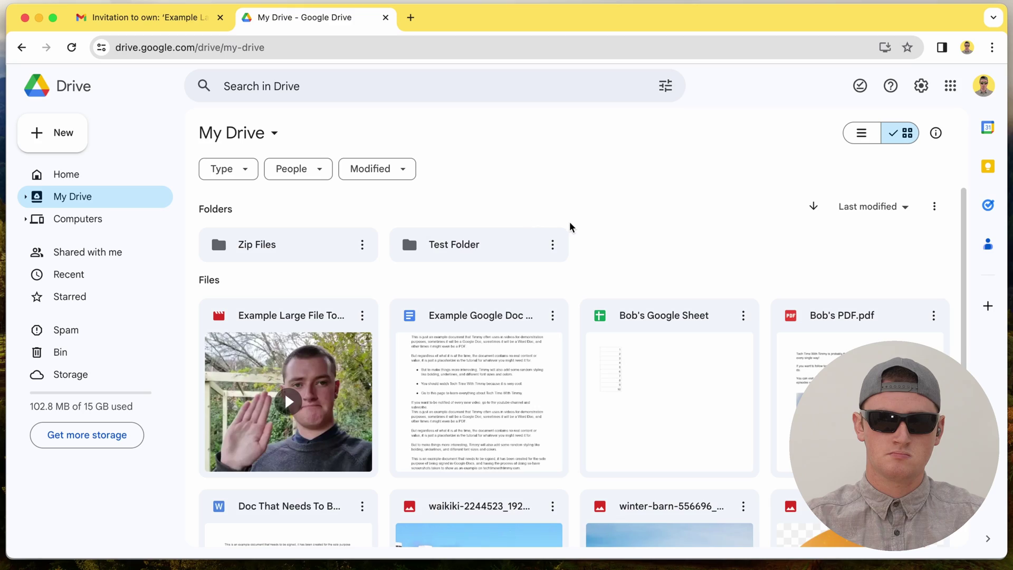
scroll(571, 227, down, 1)
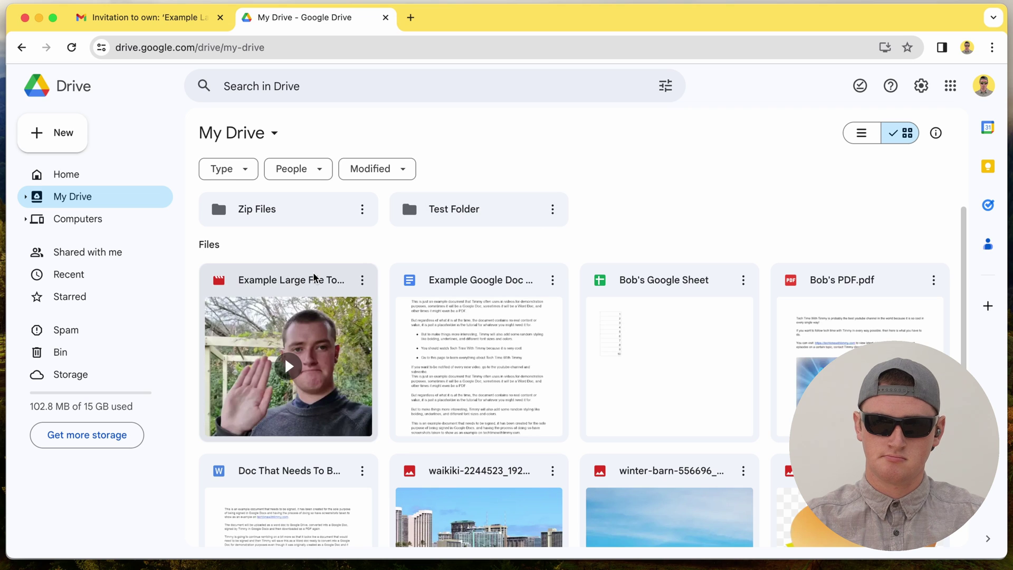
mouse_move(314, 277)
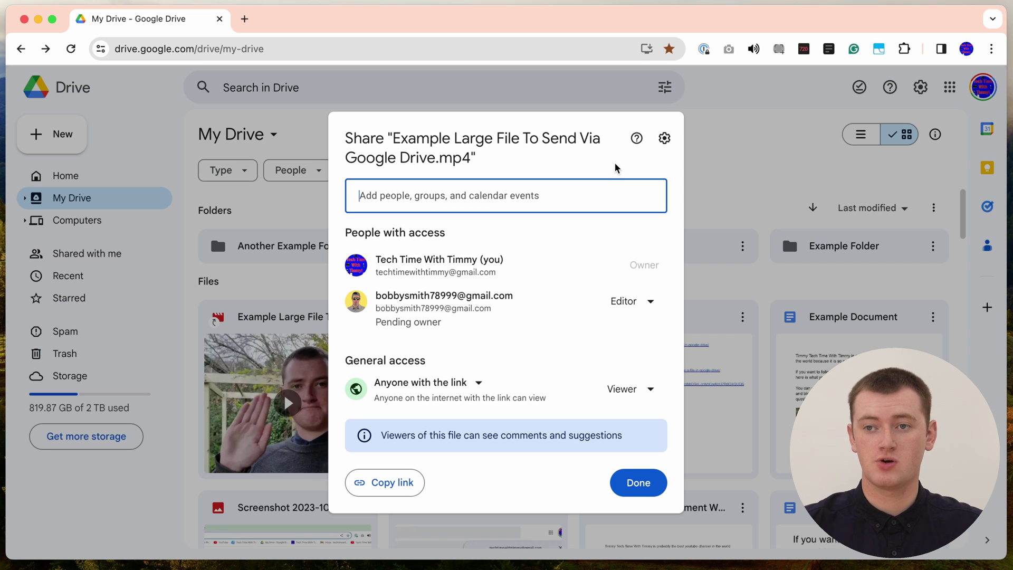
- In the original owner's Drive, preview the large video through its shortcut and move the shortcut to trash
click(648, 478)
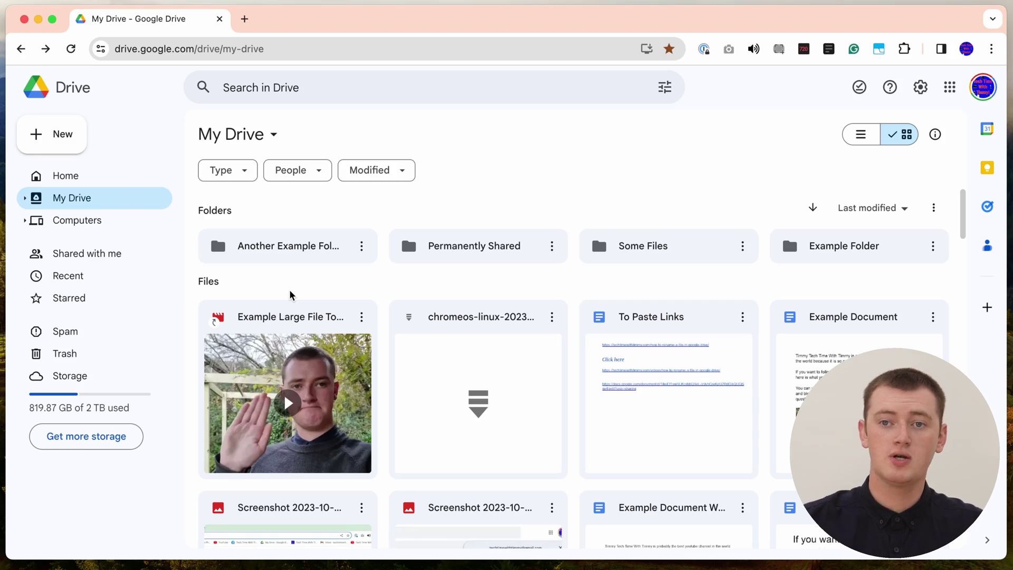
double_click(284, 314)
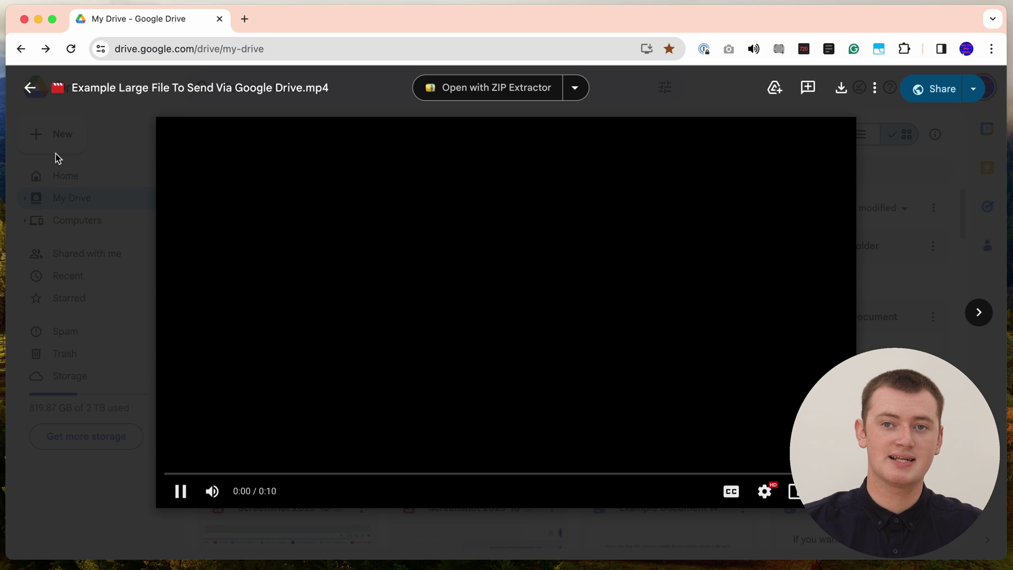
click(30, 87)
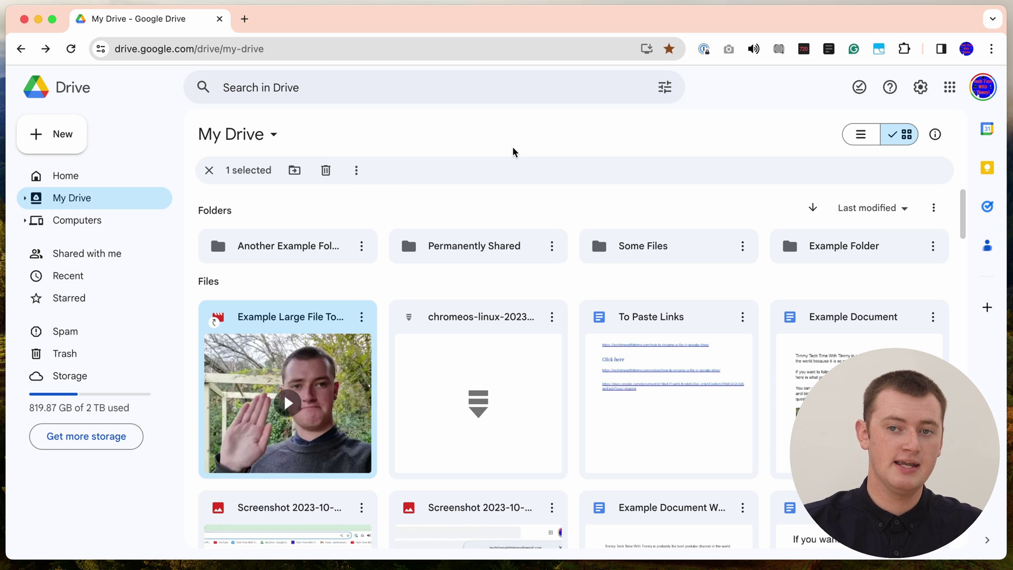
click(326, 172)
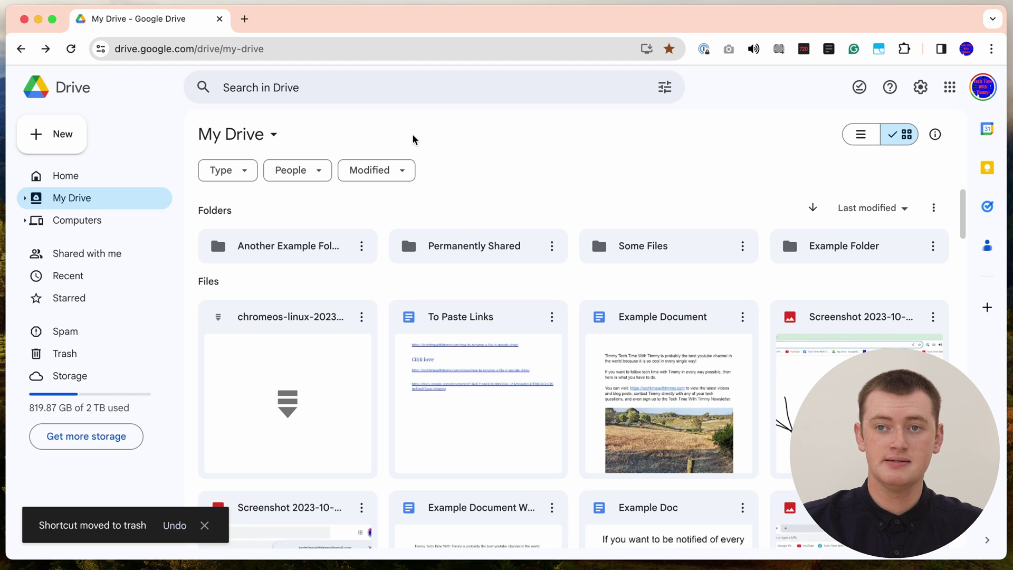
- Remove the large video from the original owner's "Shared with me" files
click(108, 264)
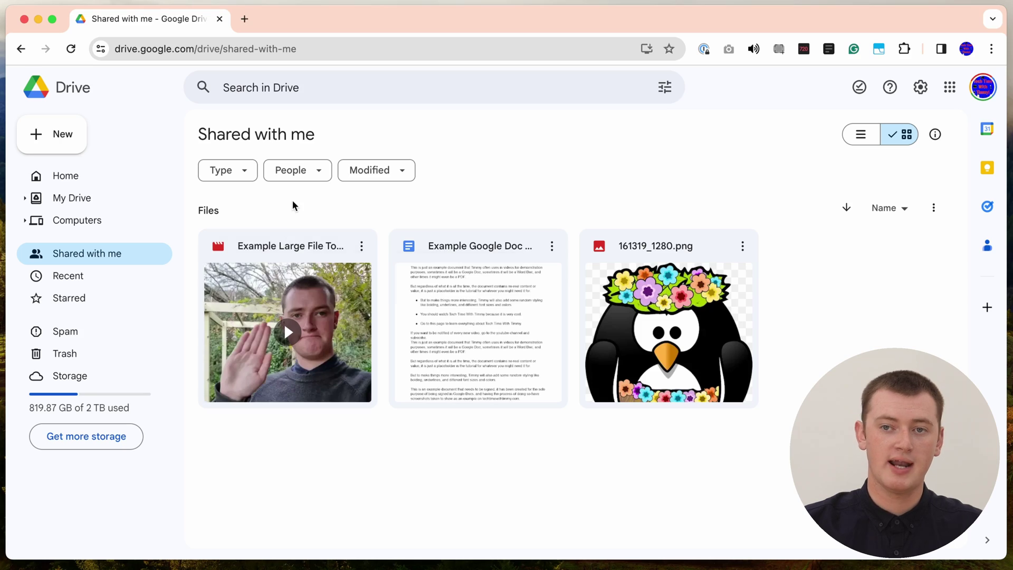
click(258, 267)
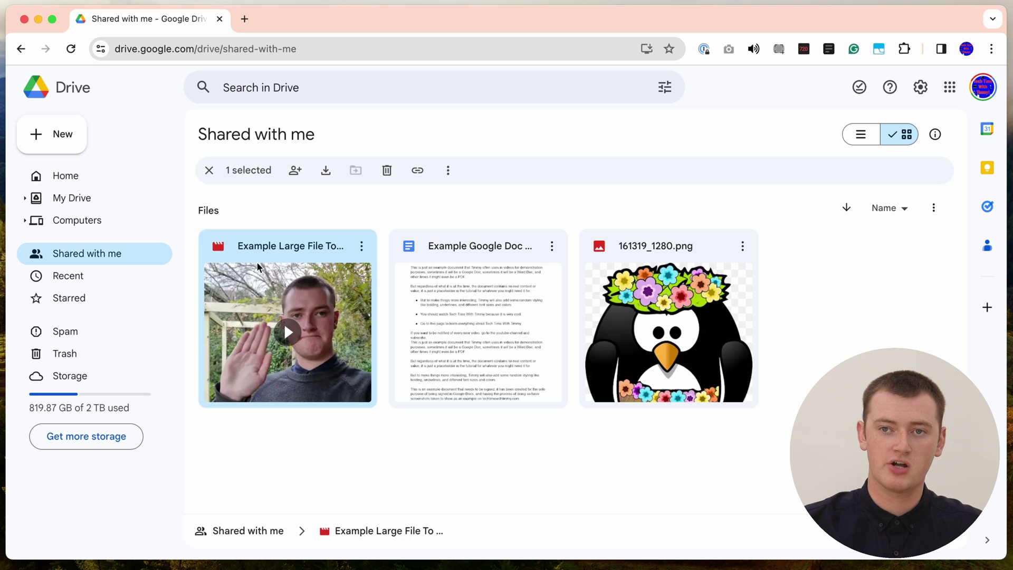
click(385, 170)
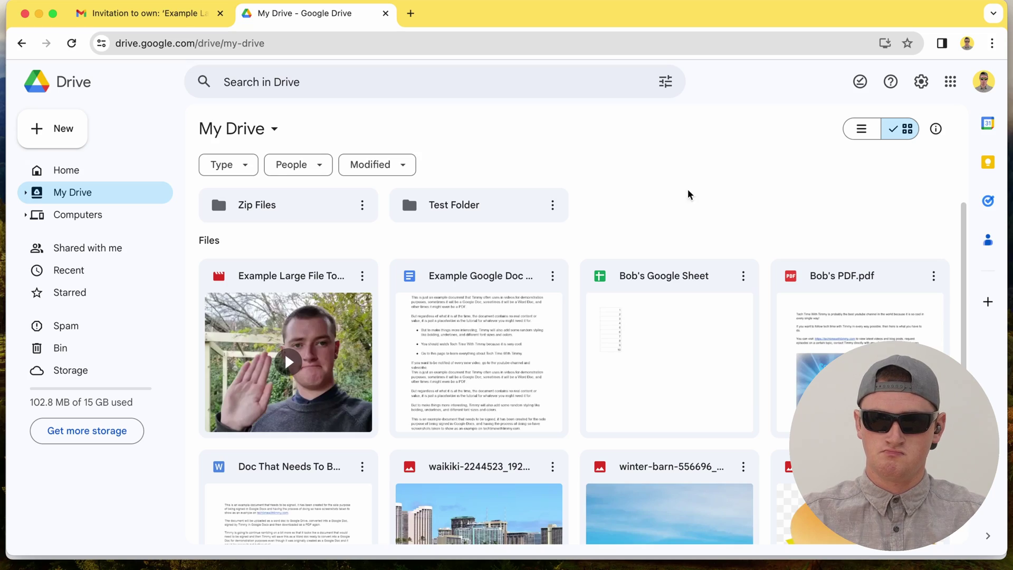
- In the recipient's Drive, remove the former owner's access to the large video and save the sharing change
click(362, 276)
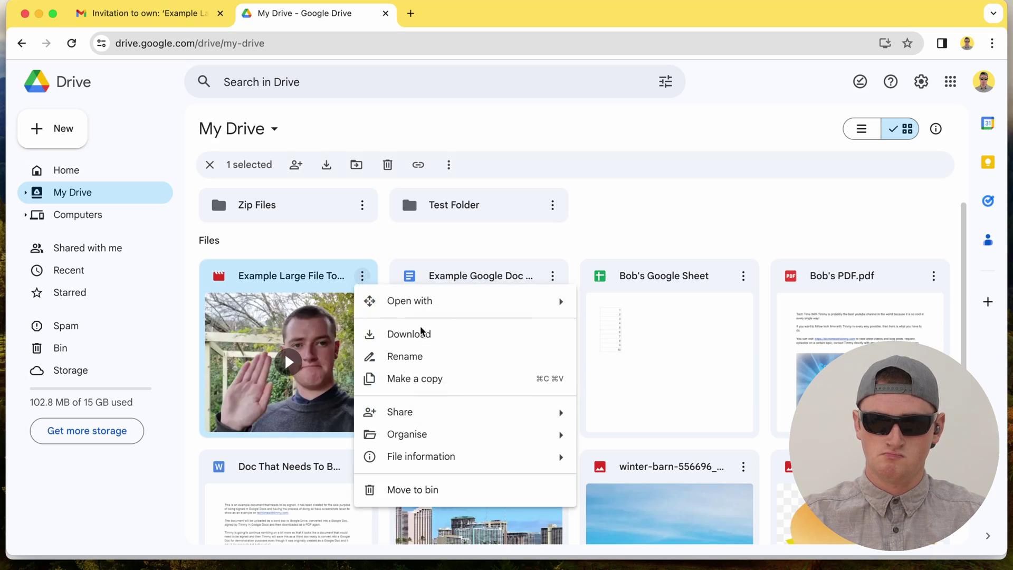
mouse_move(495, 412)
click(611, 421)
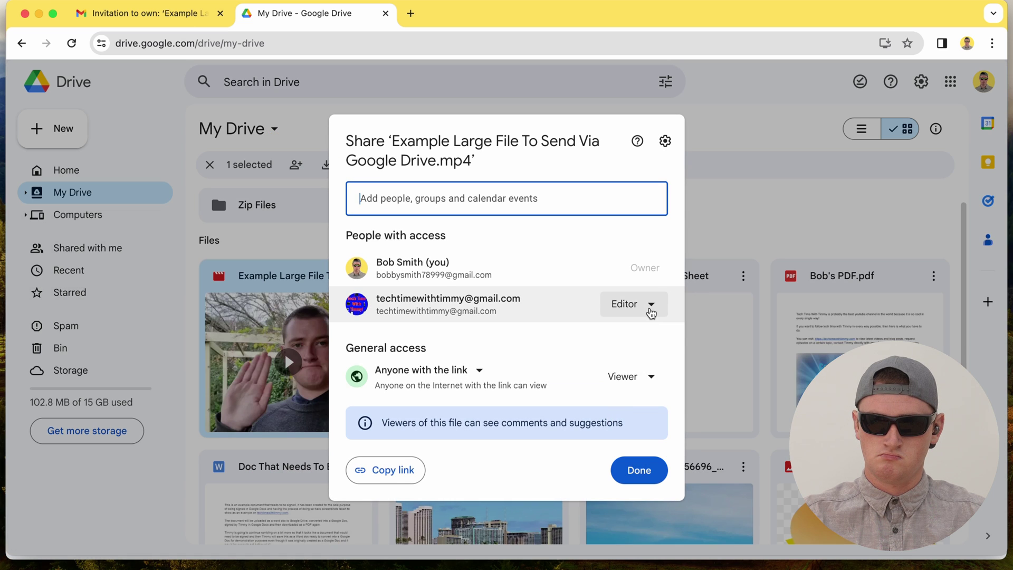
click(651, 312)
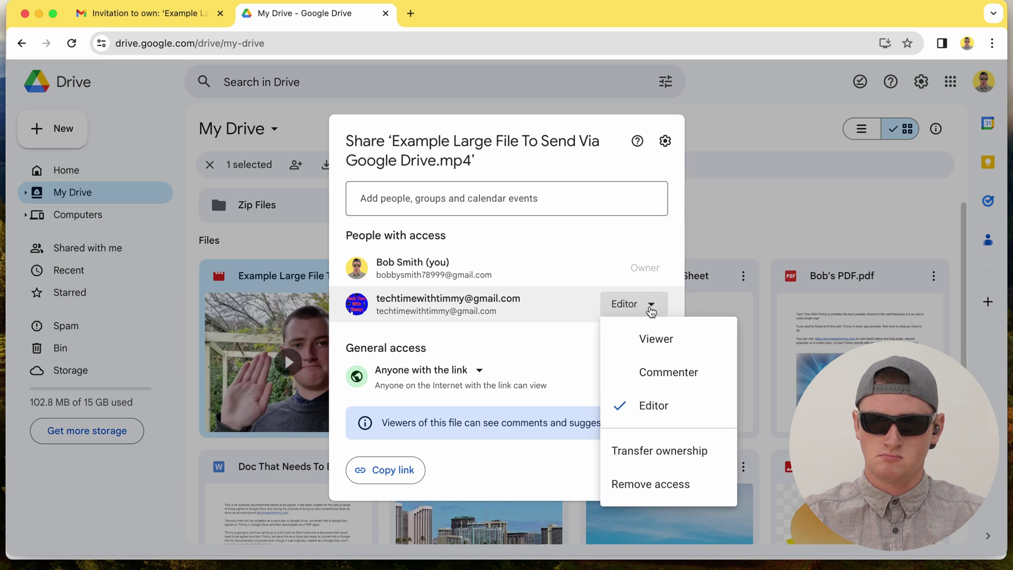
click(683, 488)
click(650, 454)
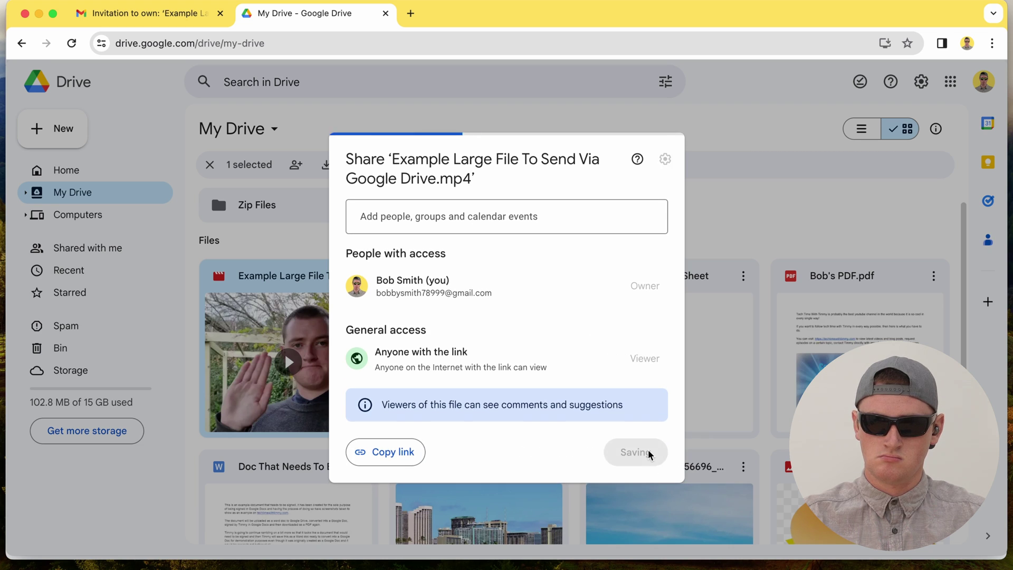
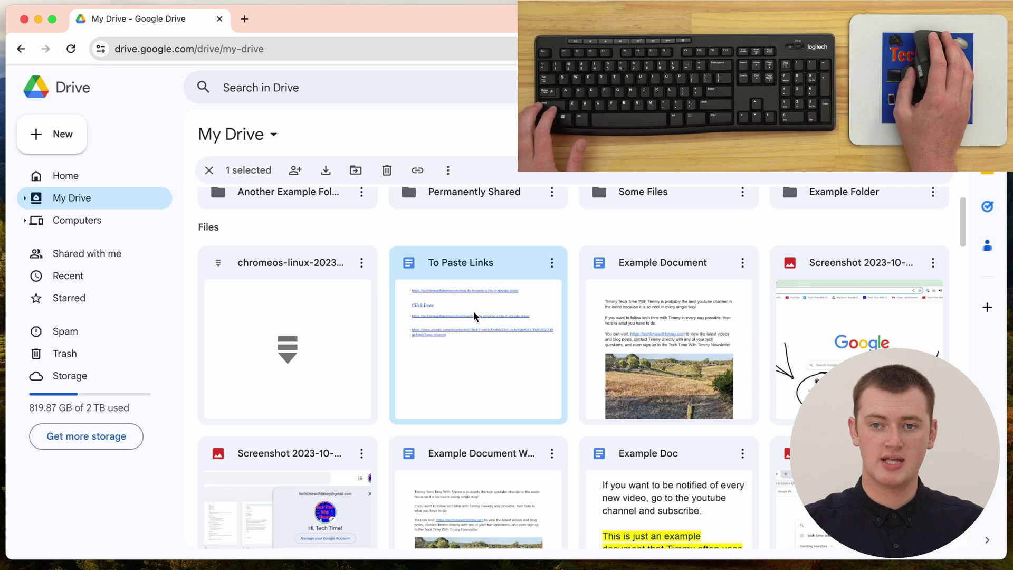
- Select the range of files from To Paste Links through the first screenshot in the next row, and clear the selection
shift+click(304, 475)
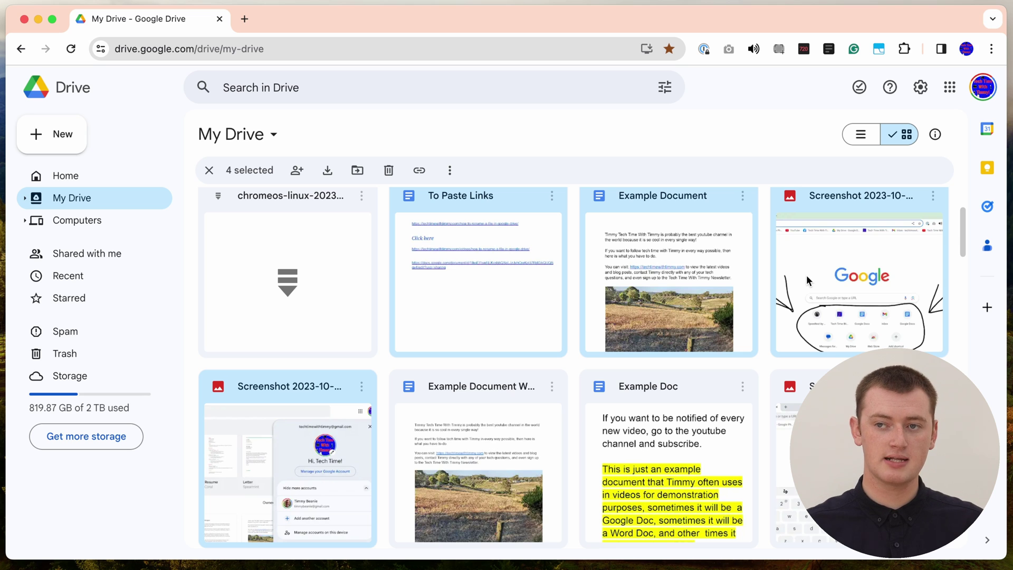
scroll(792, 267, up, 3)
click(729, 280)
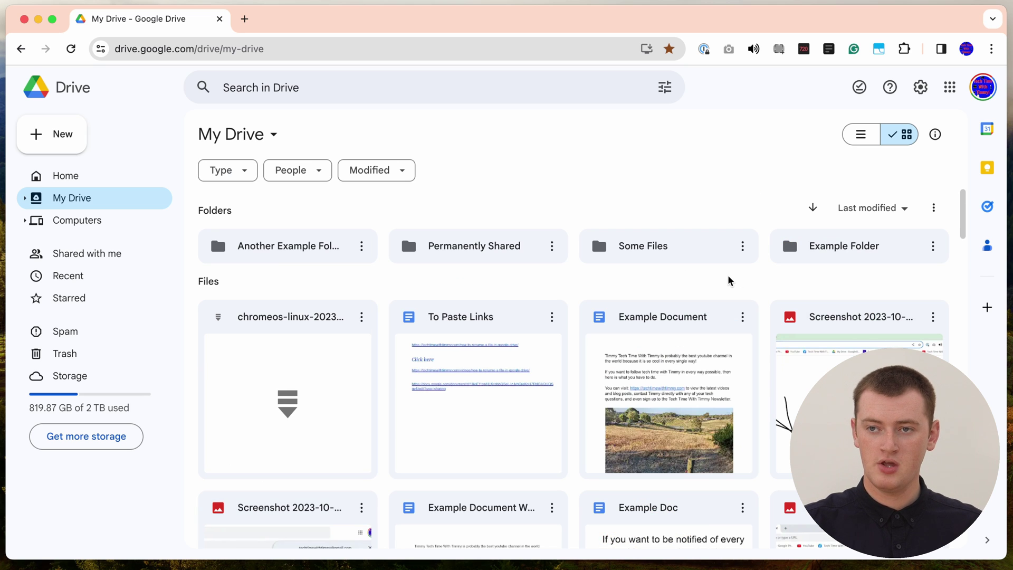
- Select the block of six files from Example Doc to Mail Icons with a selection box, and clear the selection
scroll(727, 277, down, 3)
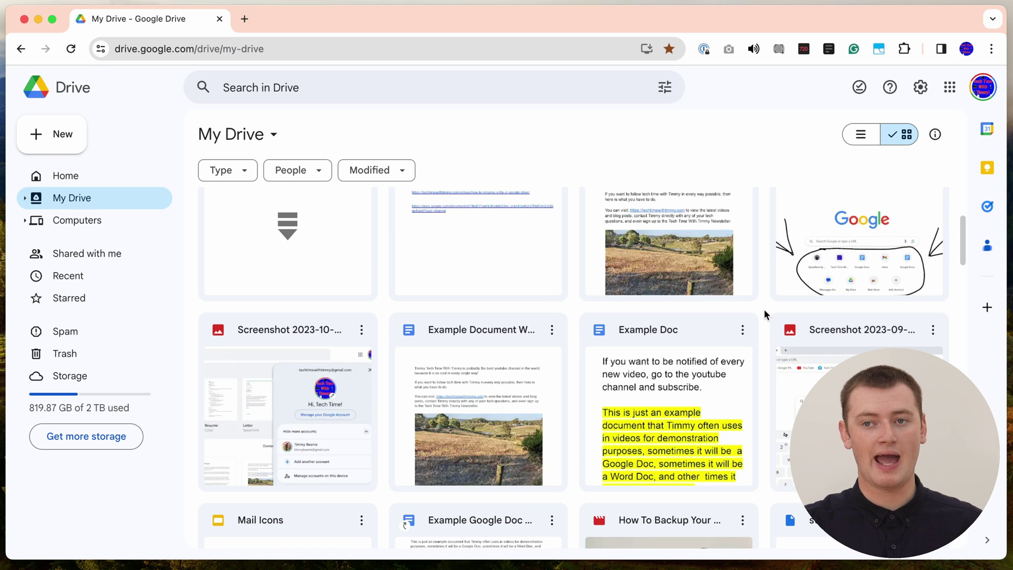
drag(765, 310, 286, 520)
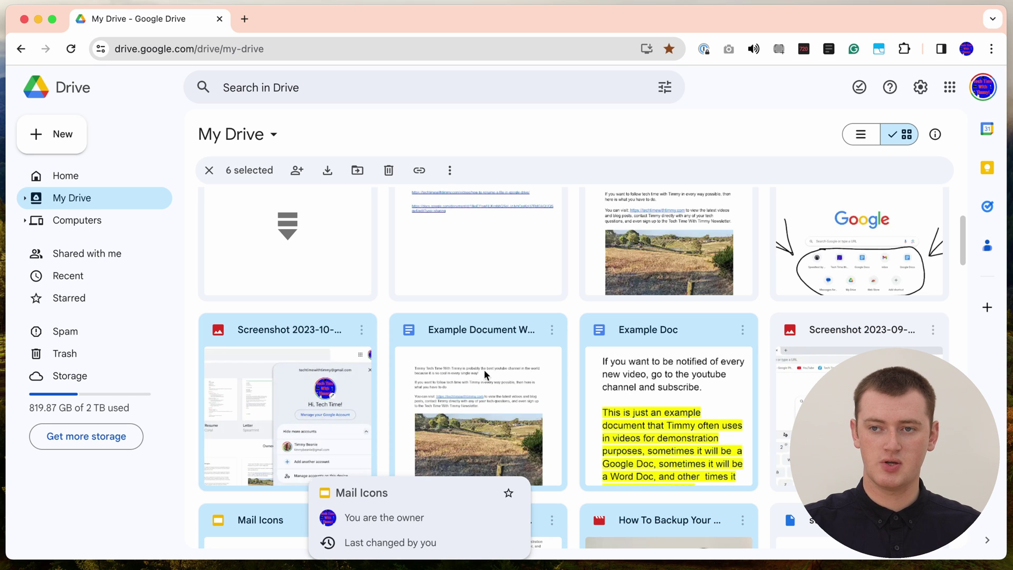
scroll(730, 350, down, 1)
click(765, 350)
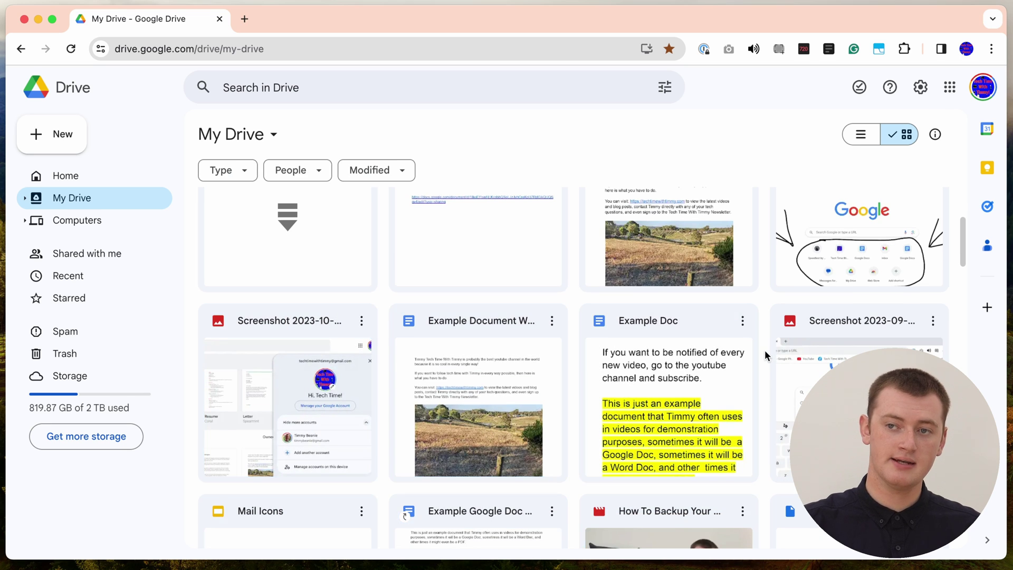
scroll(764, 350, up, 4)
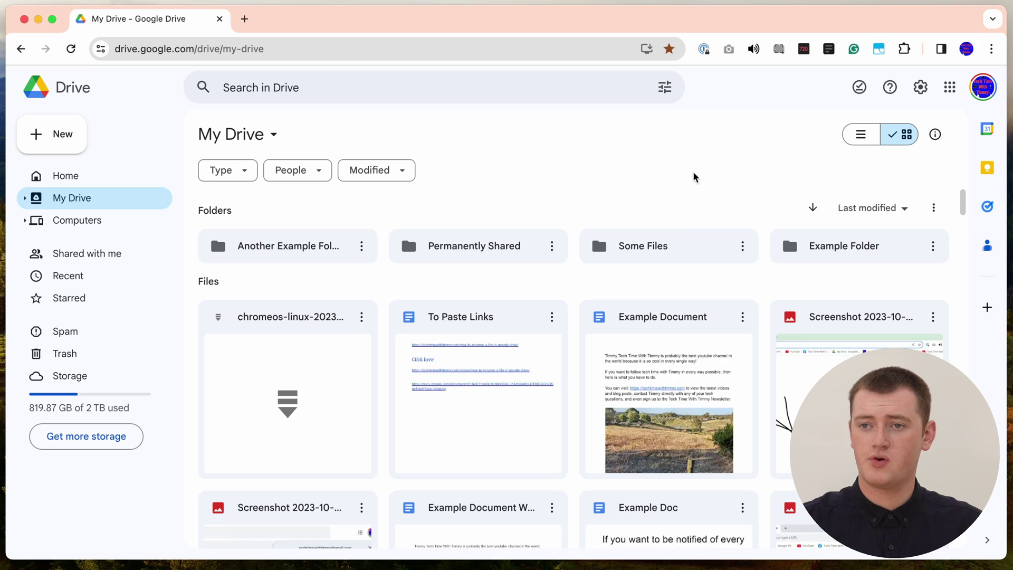
- Select four non-adjacent files individually: the two Screenshot 2023-10 images, the Screenshot 2023-09 image and Example Doc
scroll(663, 229, down, 4)
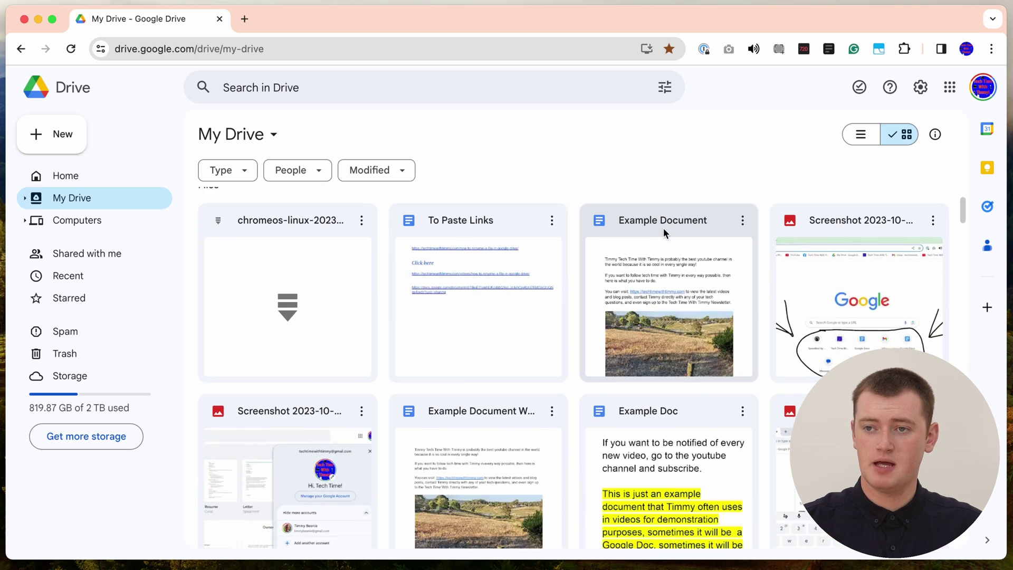
mouse_move(664, 228)
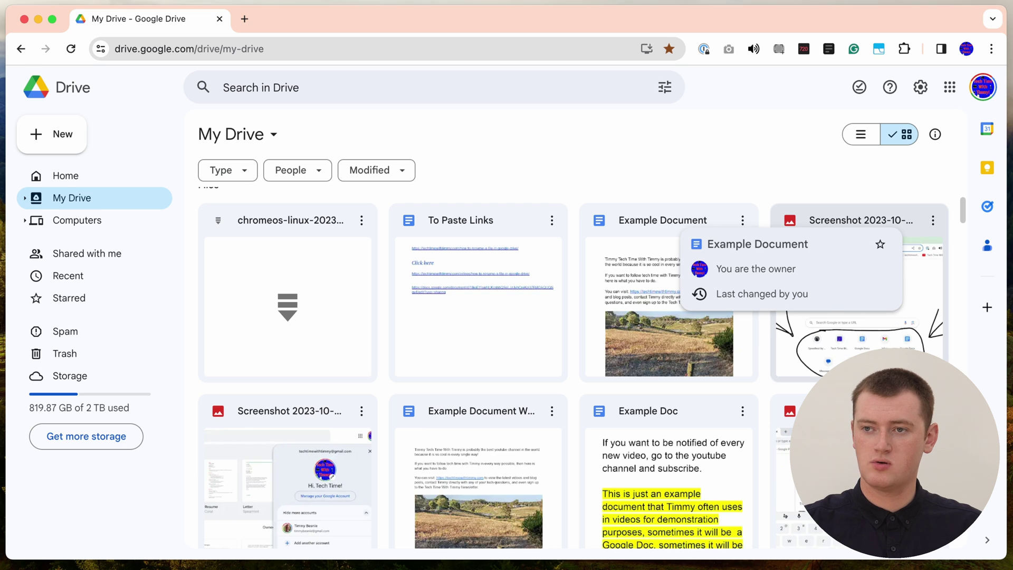
click(849, 296)
scroll(580, 369, down, 1)
super+click(798, 410)
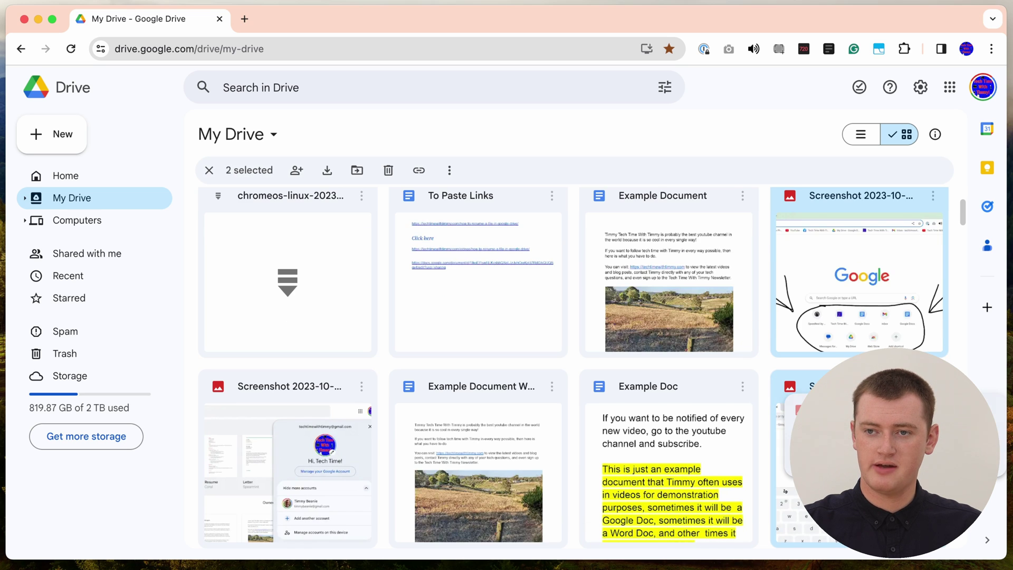
super+click(677, 442)
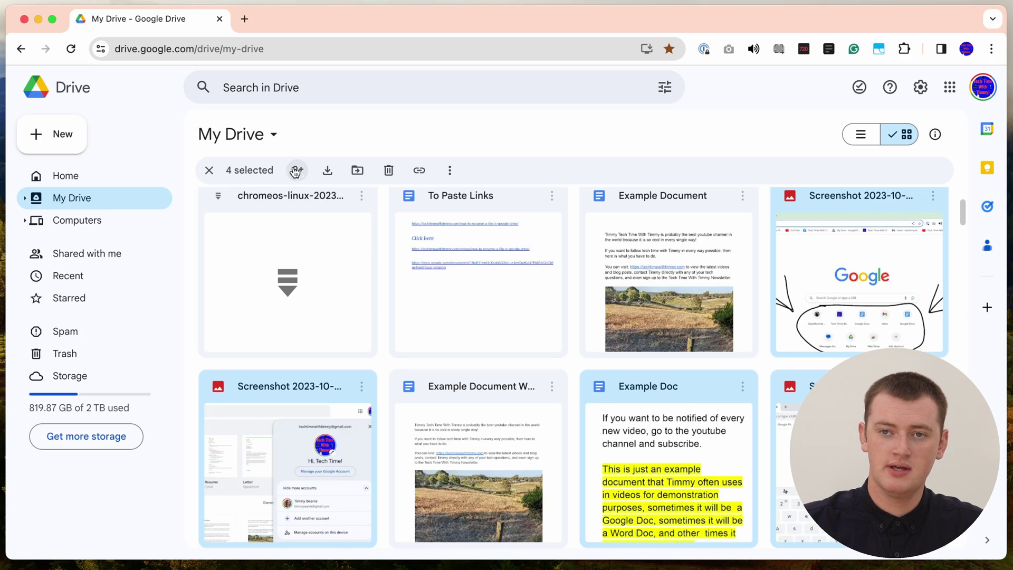
- Share the four selected files with the recipient's account as Editor, with notification enabled
click(297, 171)
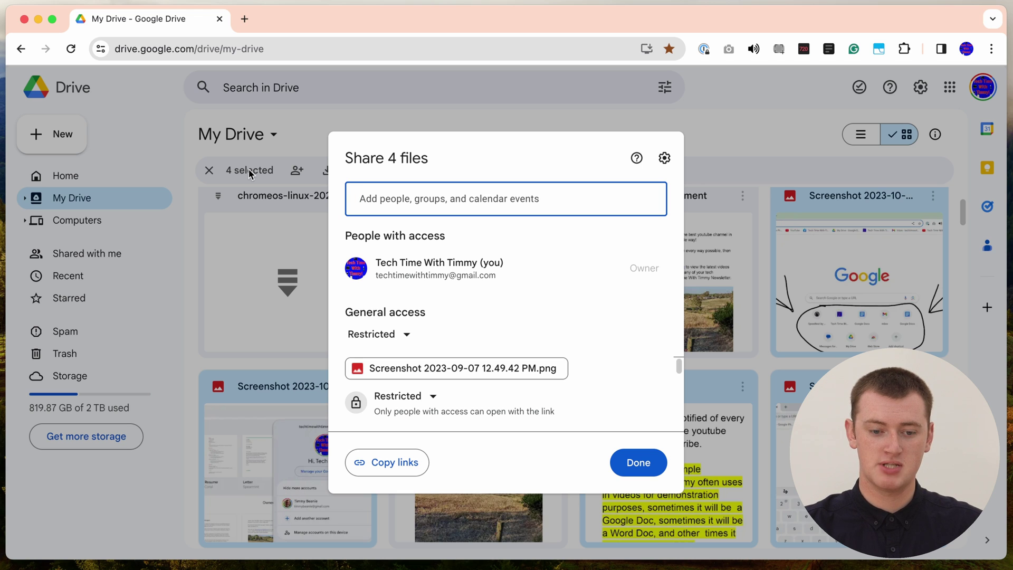
text(bob)
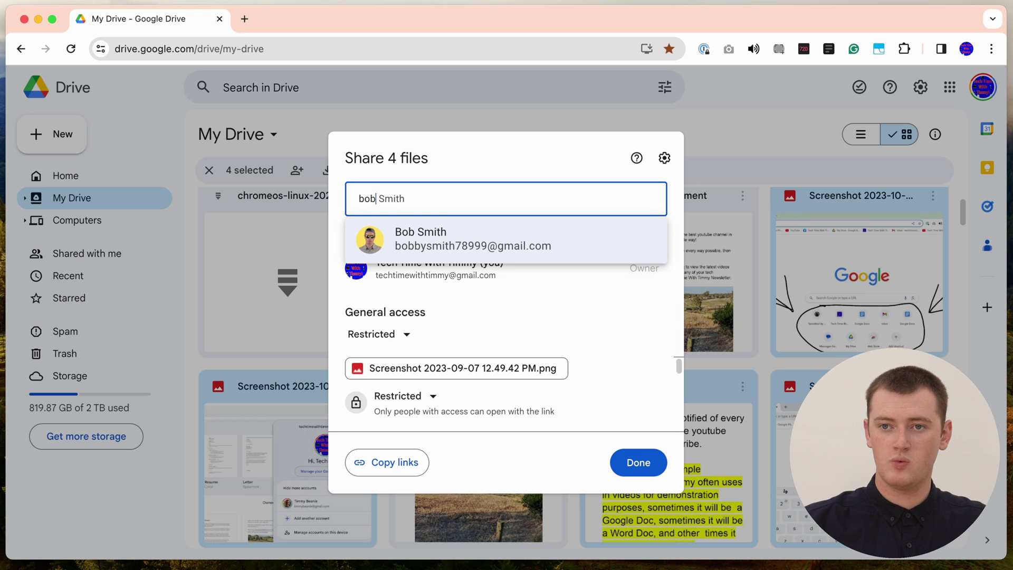
click(372, 227)
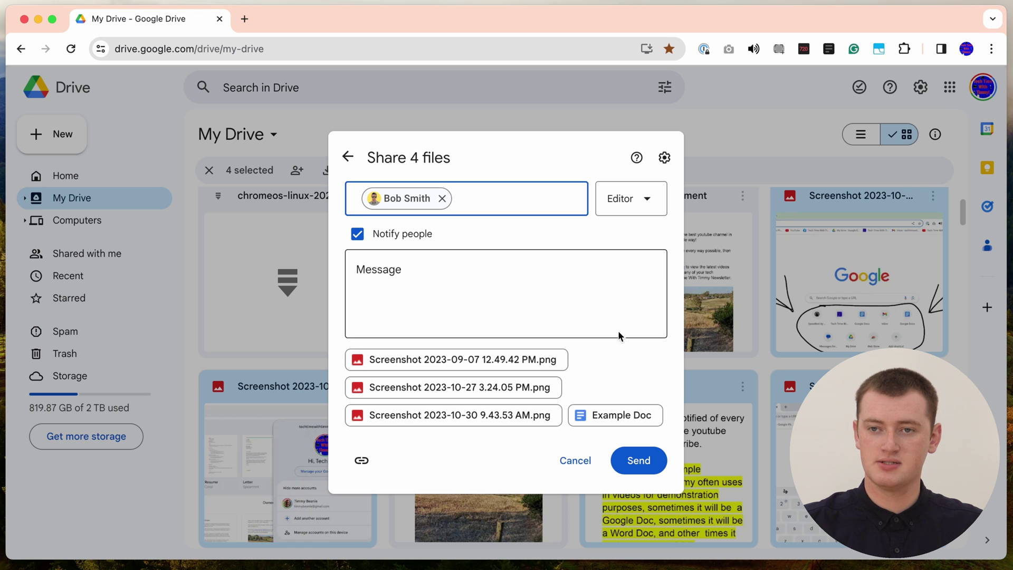
click(639, 461)
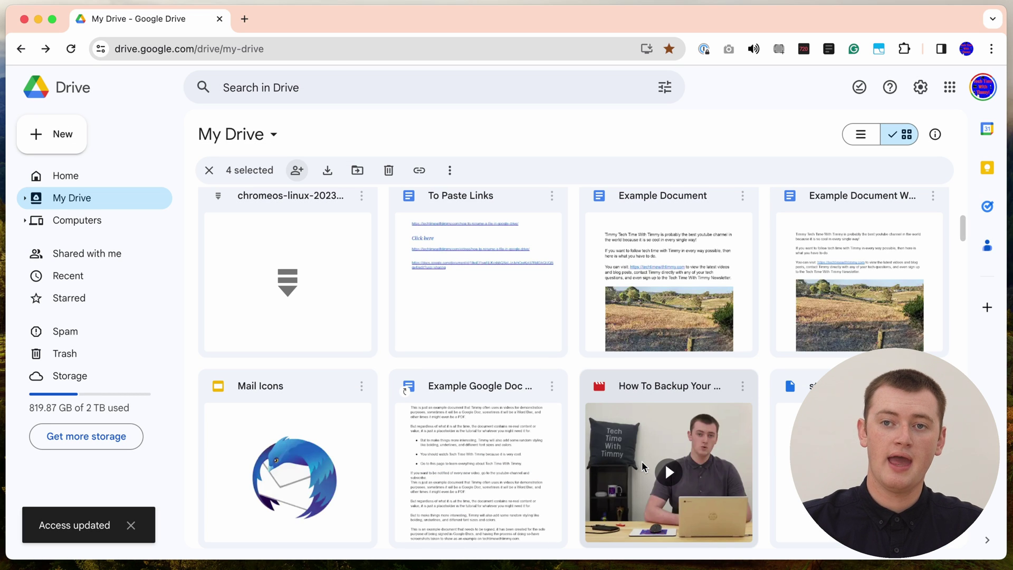
- Reopen sharing for the four files, choose to transfer ownership to the recipient and send the invitation
scroll(377, 252, up, 4)
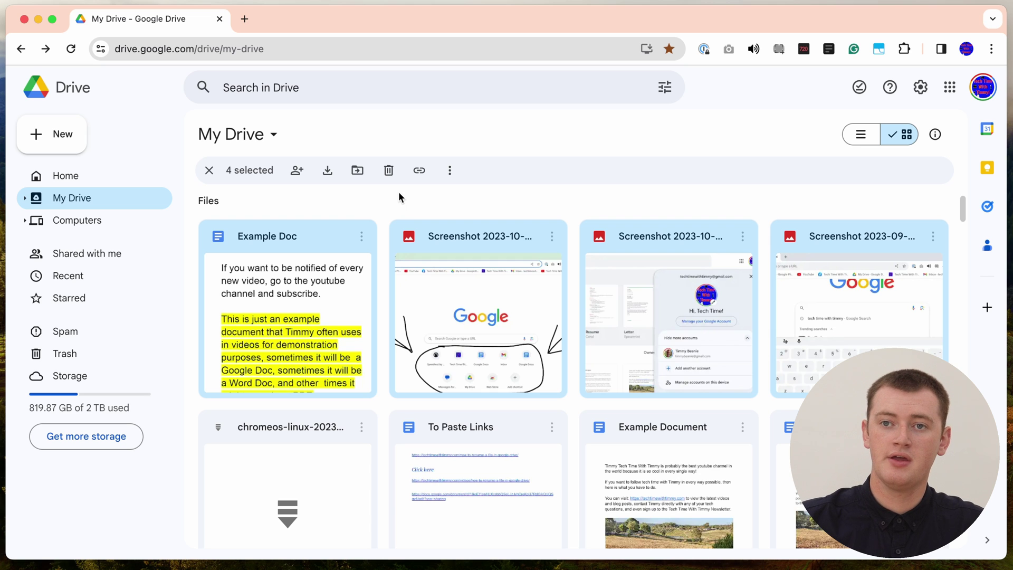
click(296, 170)
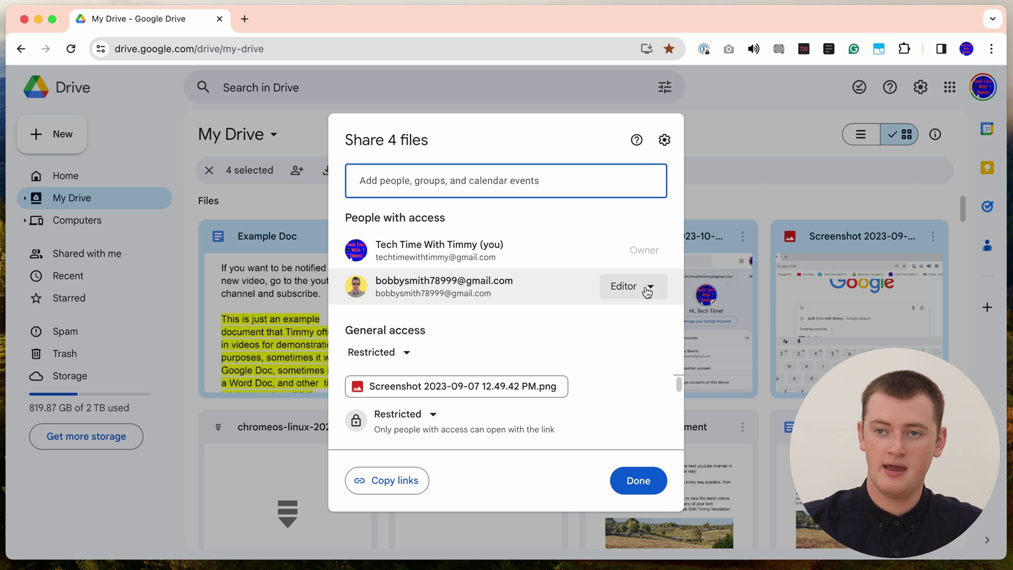
click(647, 291)
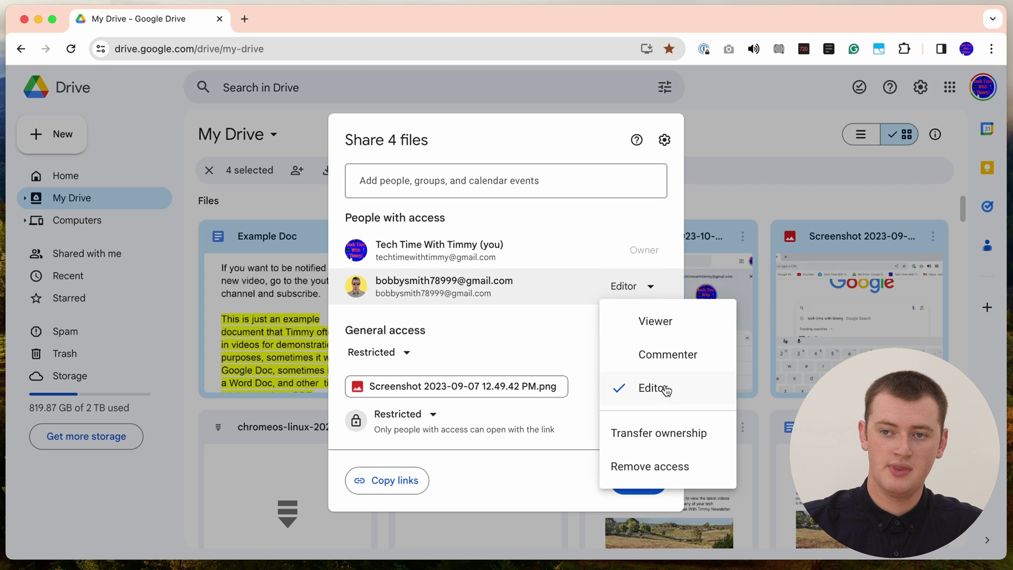
click(662, 437)
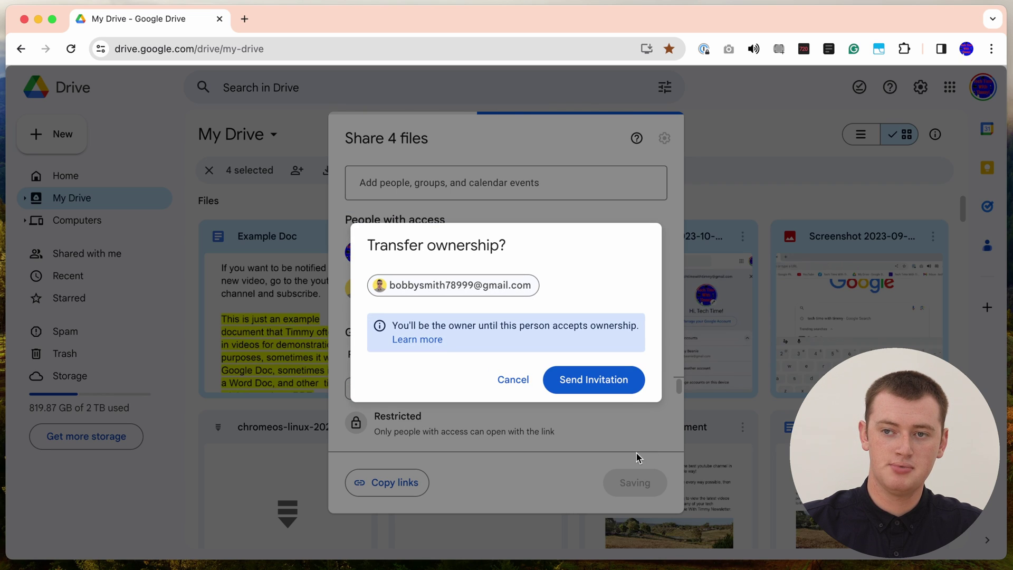
click(604, 383)
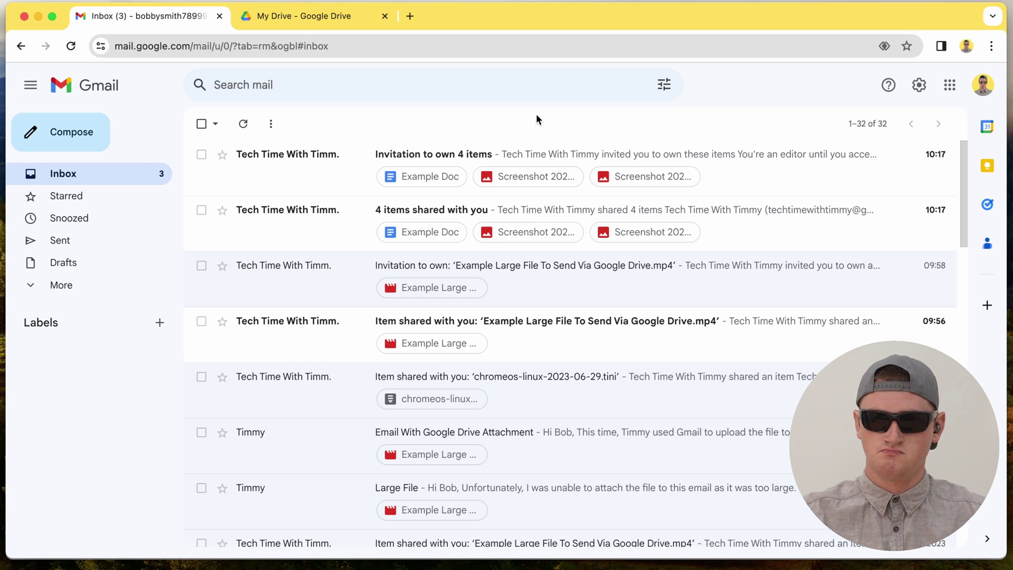
- In the recipient's Gmail, open the "Invitation to own 4 items" email and respond to it
click(769, 172)
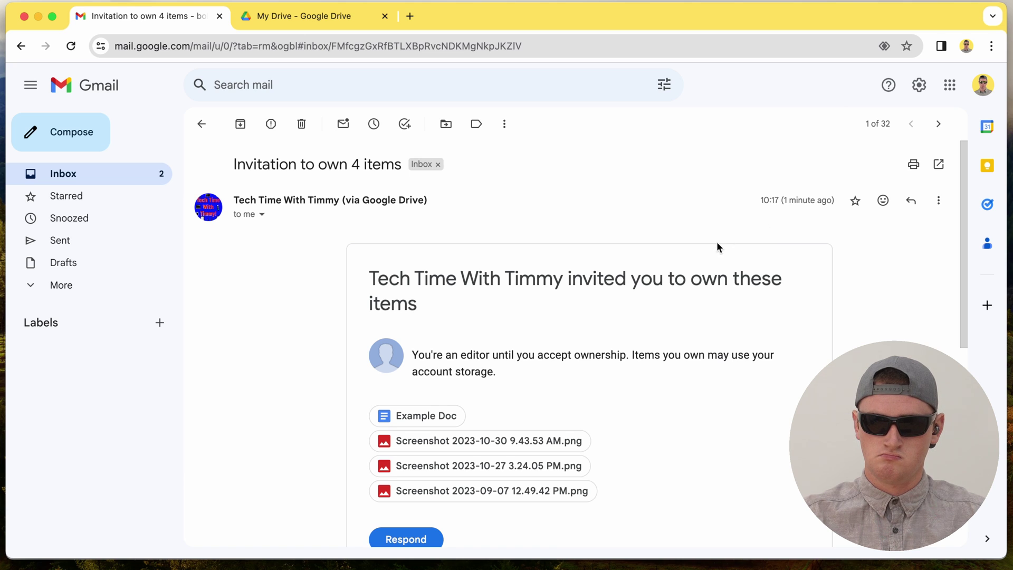
scroll(478, 393, down, 1)
scroll(757, 428, down, 2)
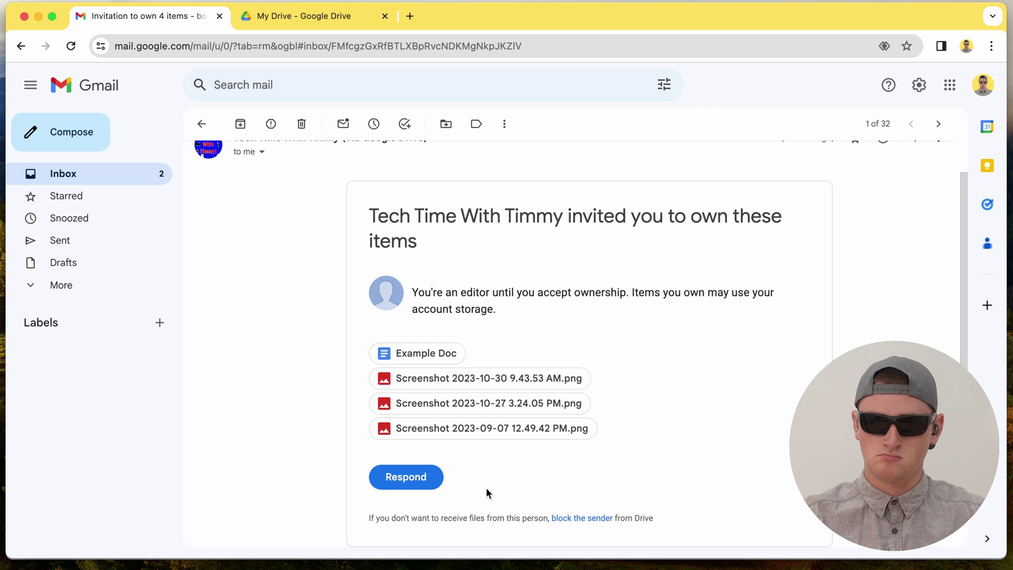
scroll(486, 492, down, 1)
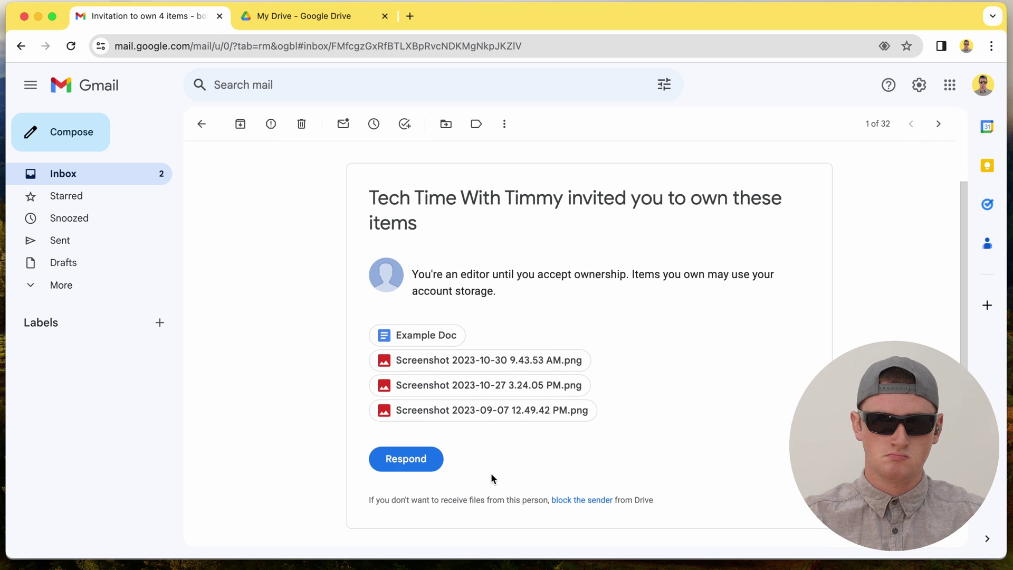
click(393, 466)
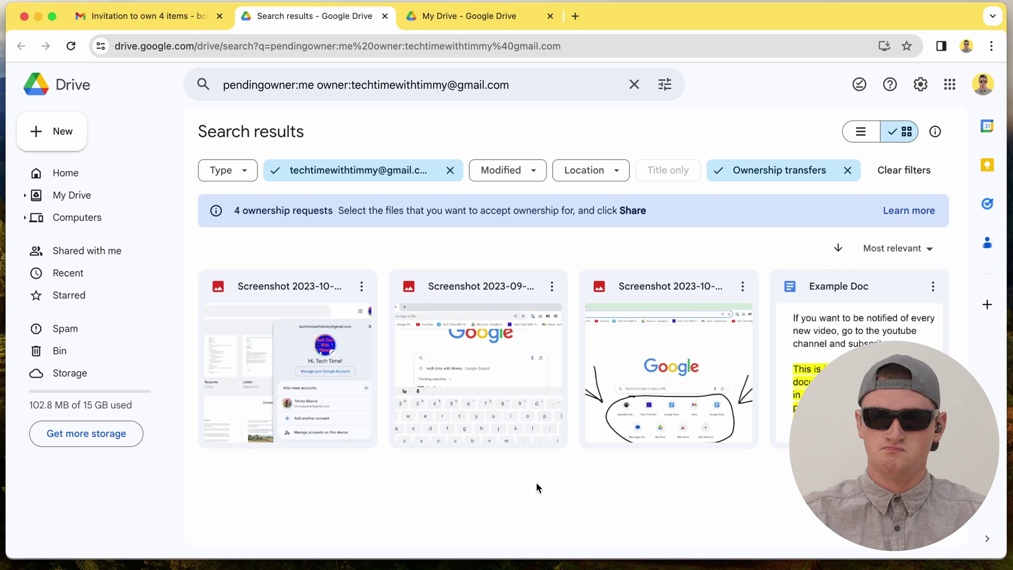
- Select all four pending files, accept their ownership through sharing, and go to the recipient's My Drive
drag(858, 491, 304, 350)
click(388, 481)
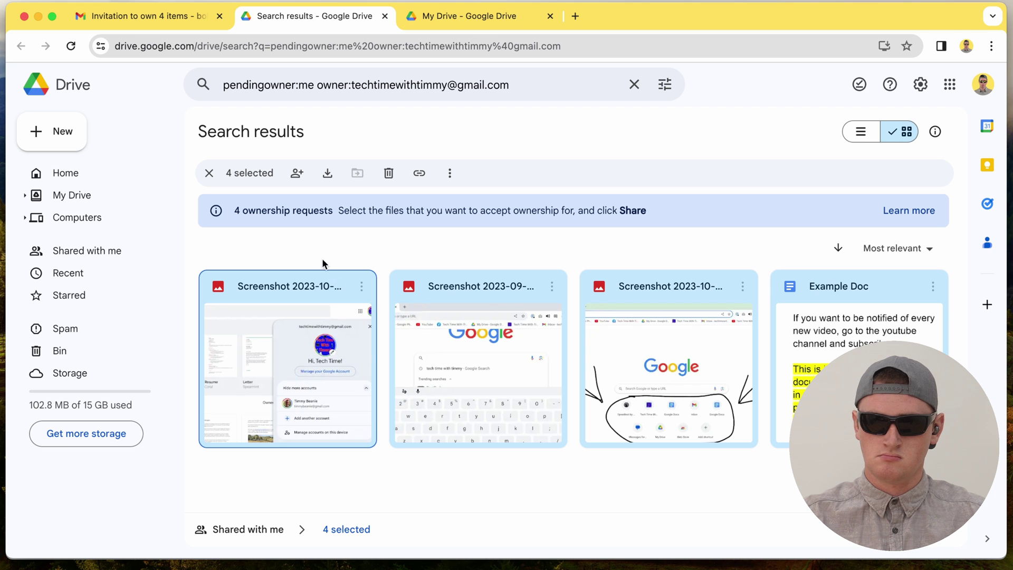
click(297, 175)
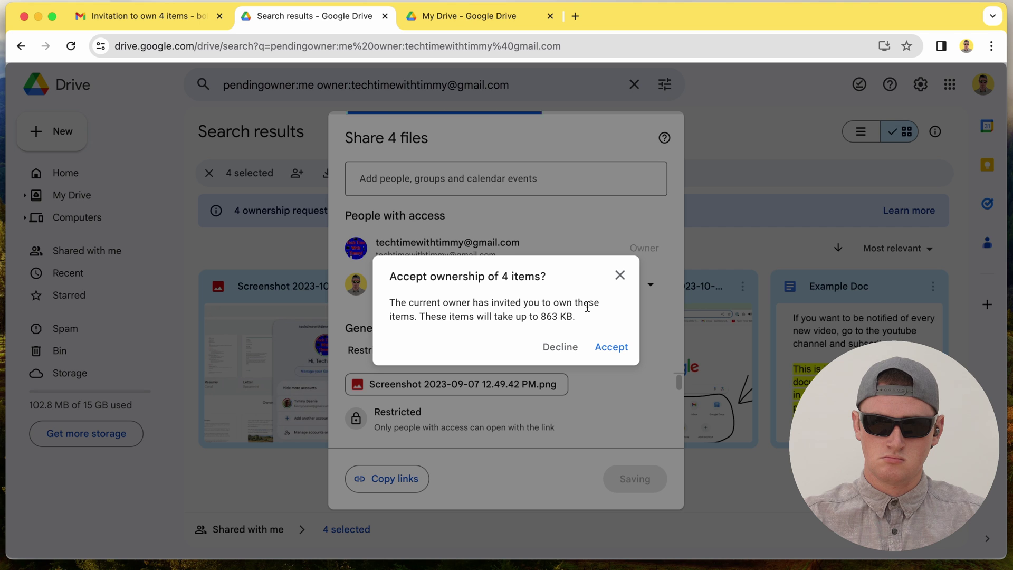
click(611, 347)
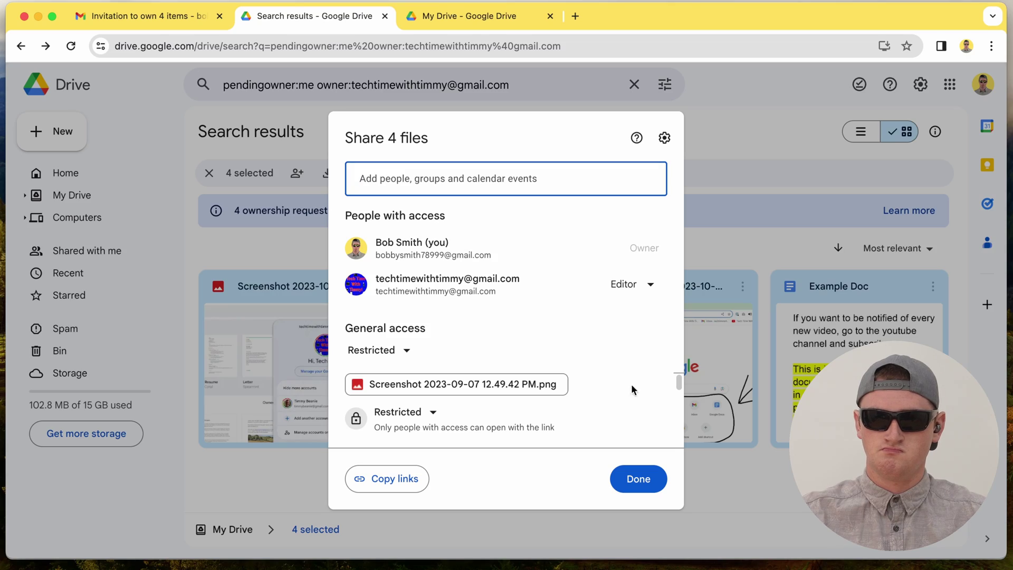
click(650, 472)
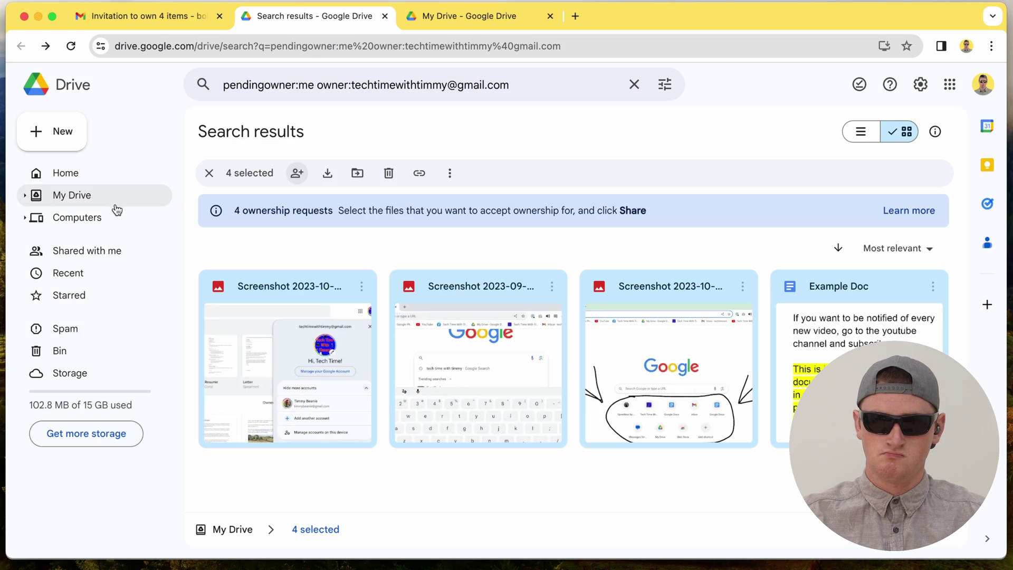
click(116, 205)
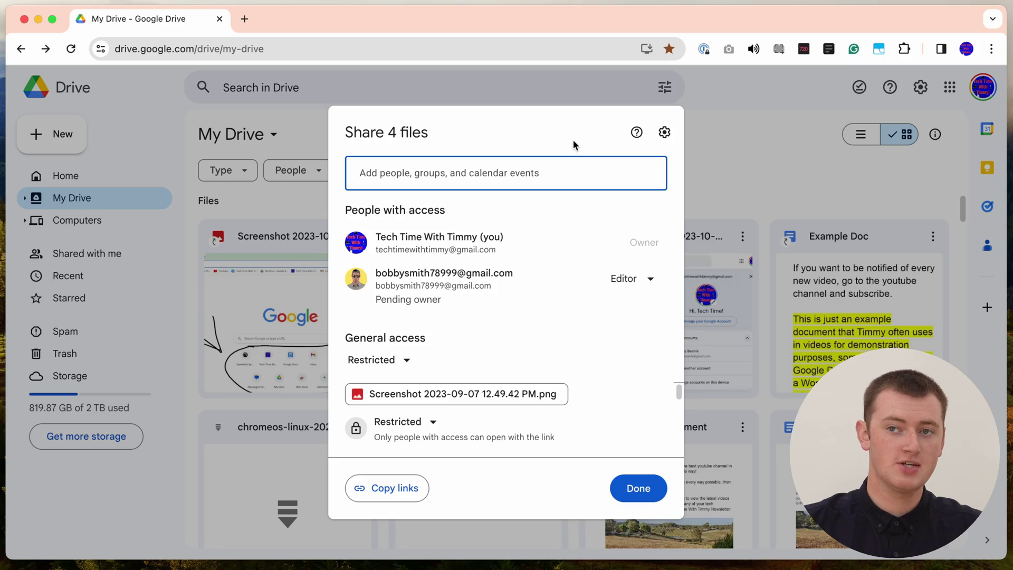
- In the original owner's Drive, move the four files' shortcuts to trash and view the "Shared with me" files
click(649, 488)
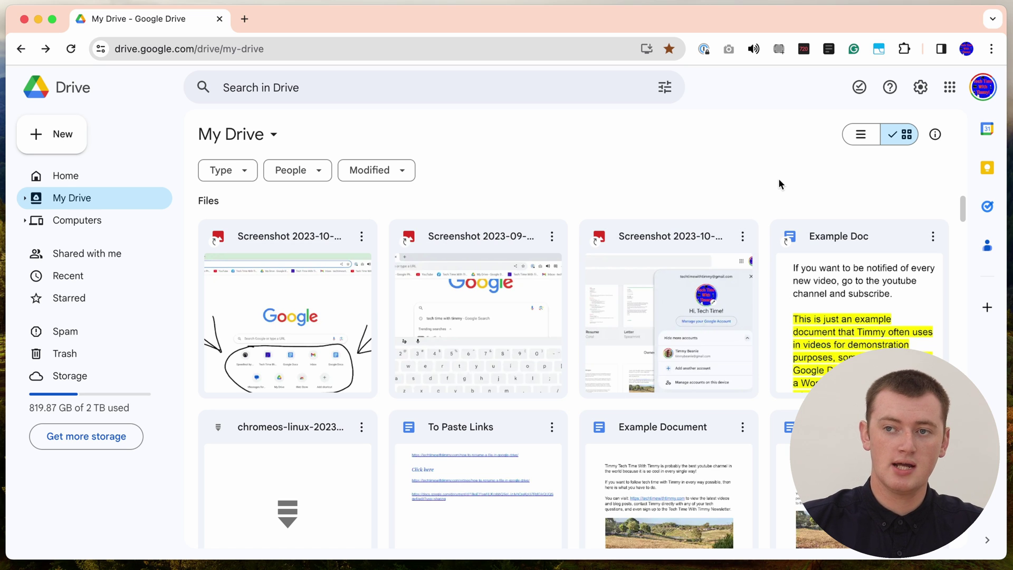
drag(355, 212, 789, 260)
click(327, 170)
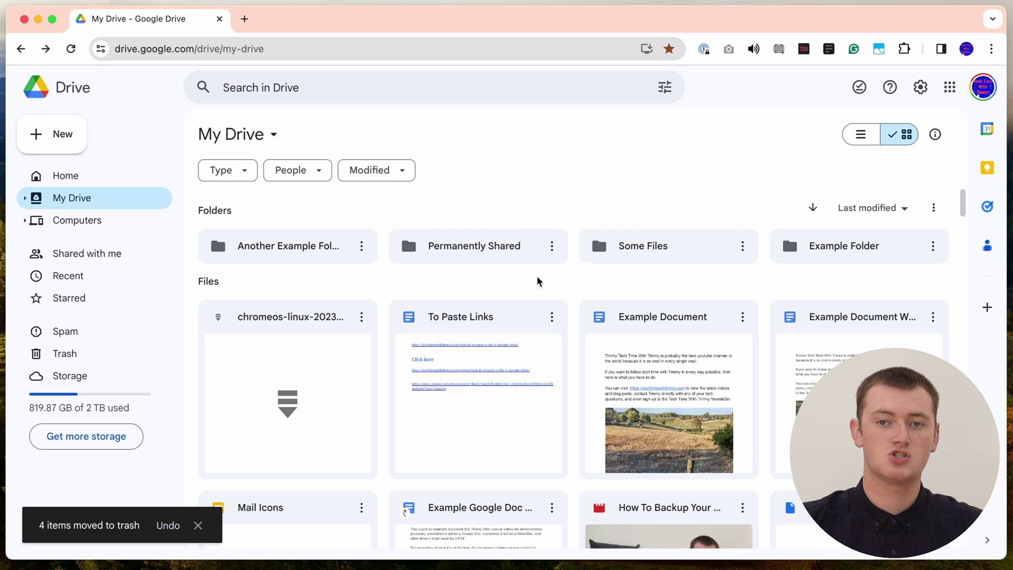
click(91, 256)
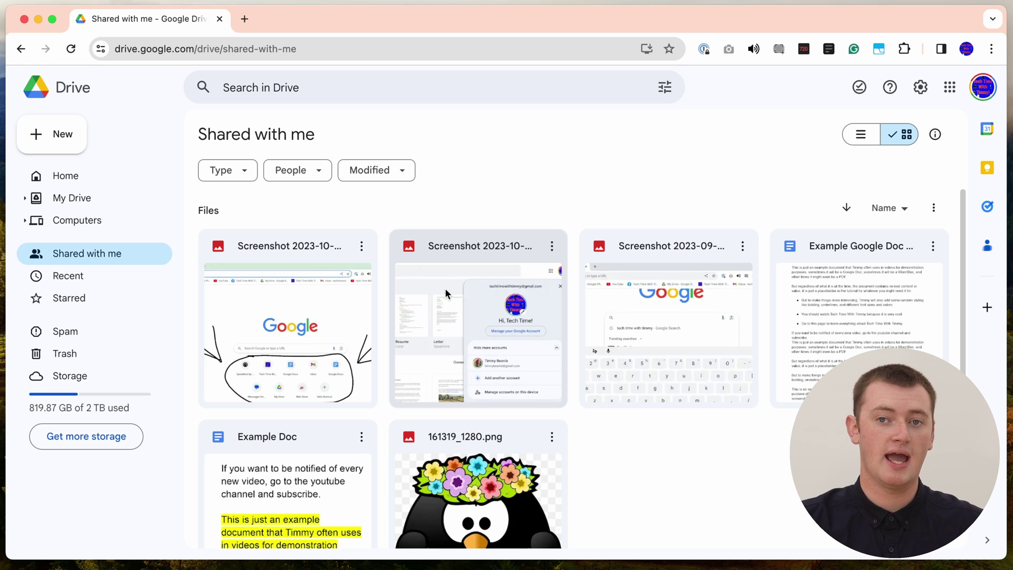
- From My Drive, share the "Some Files" and "Example Folder" folders with the recipient as Editor and notify them
click(93, 202)
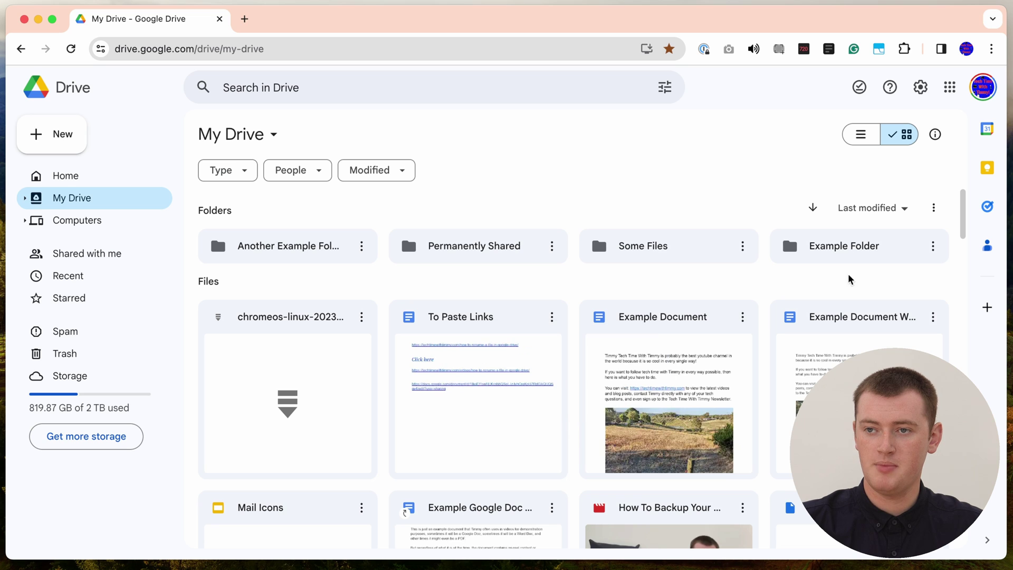
drag(859, 280, 674, 245)
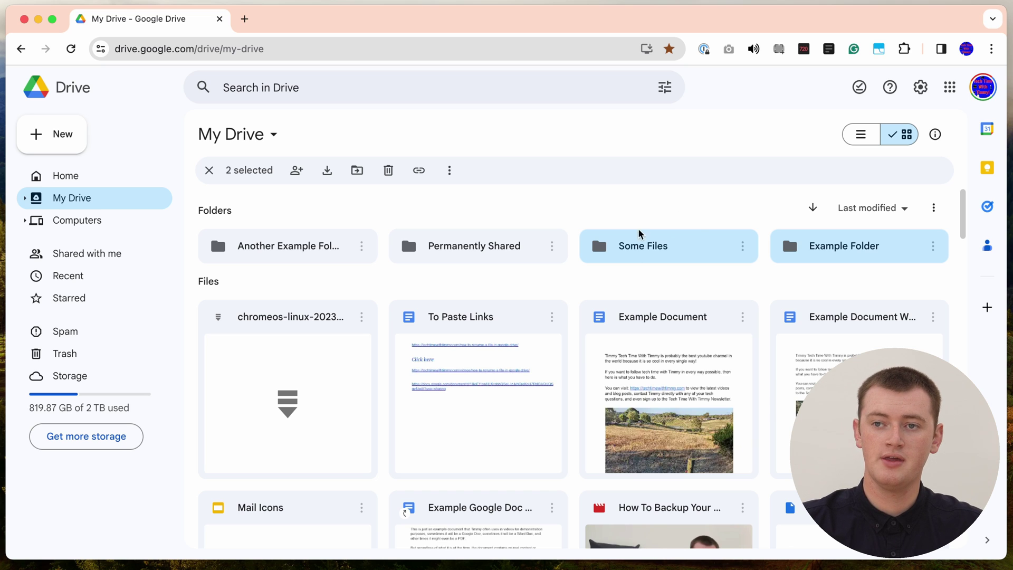
click(296, 171)
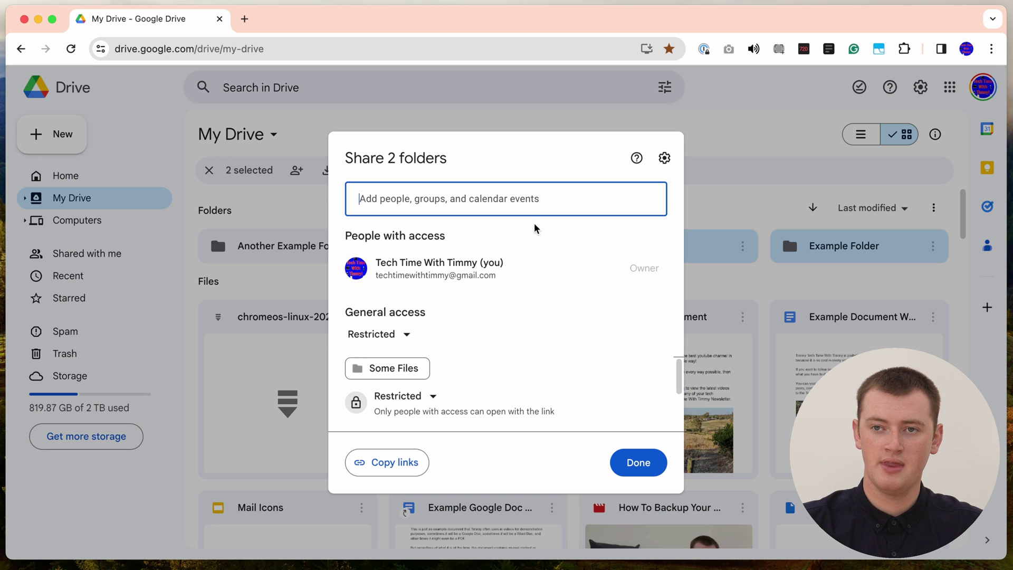
click(531, 201)
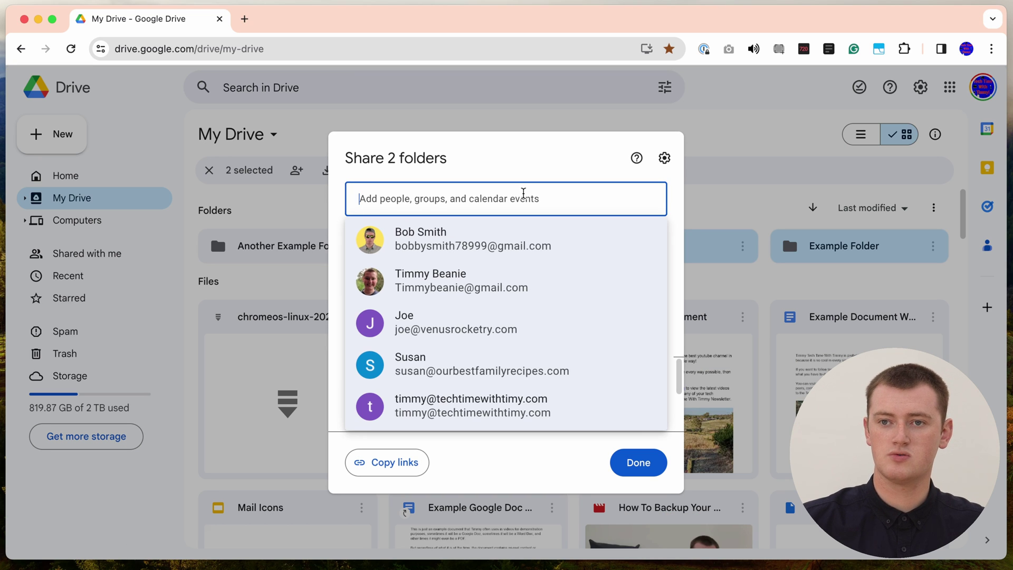
click(523, 236)
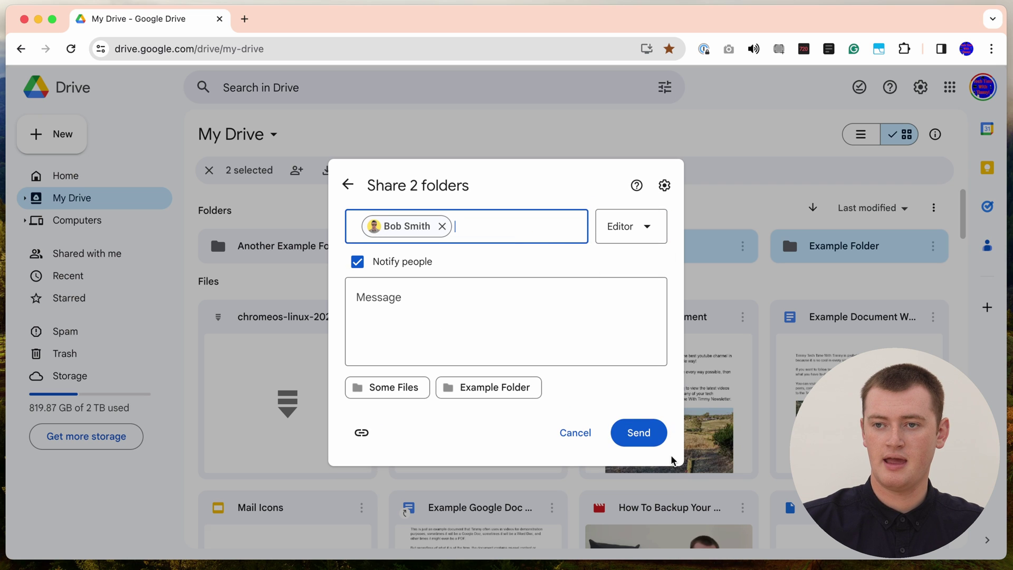
click(641, 432)
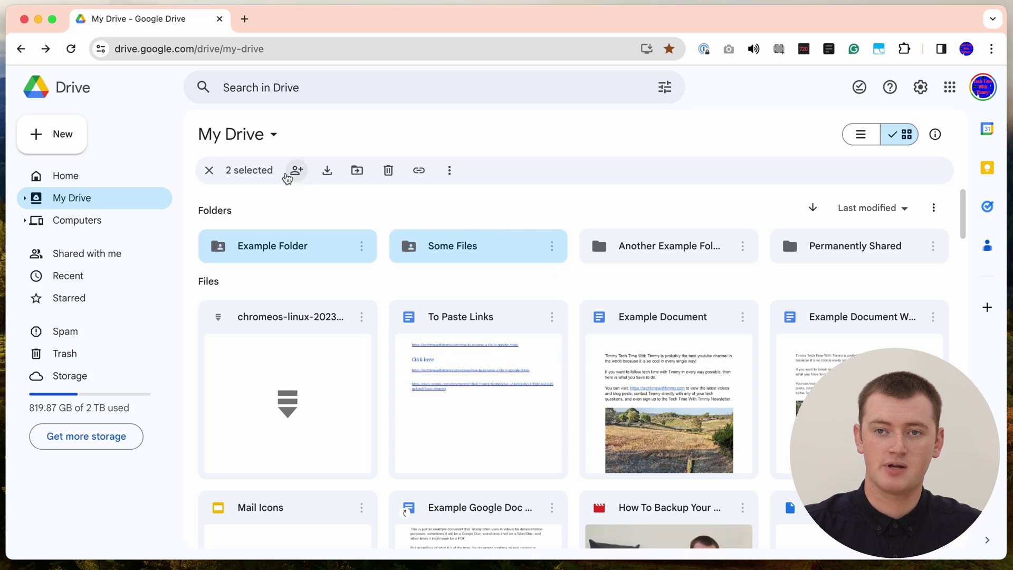
- Reopen sharing for the two folders, choose to transfer ownership to the recipient, and send the invitation
click(296, 171)
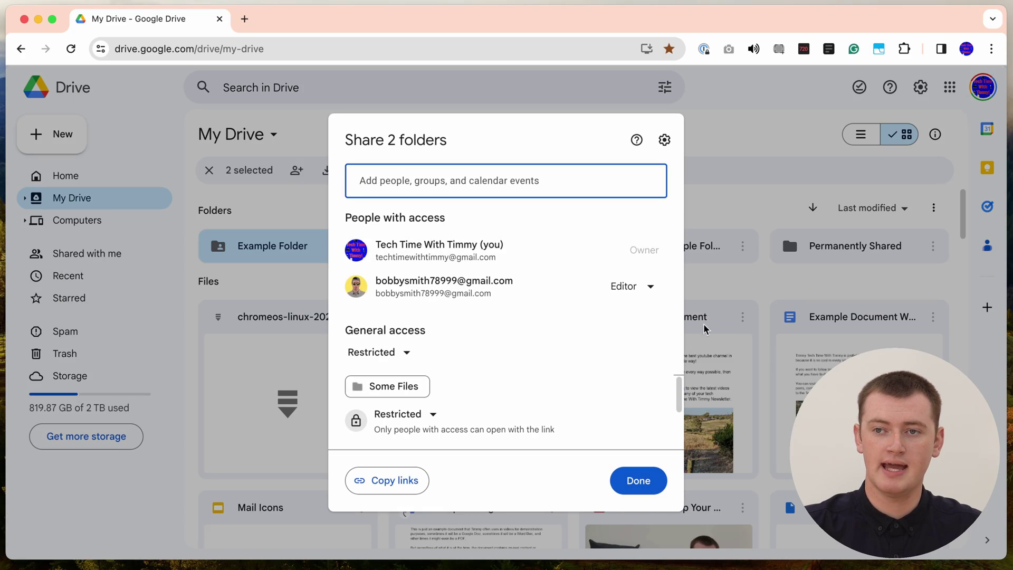
click(642, 288)
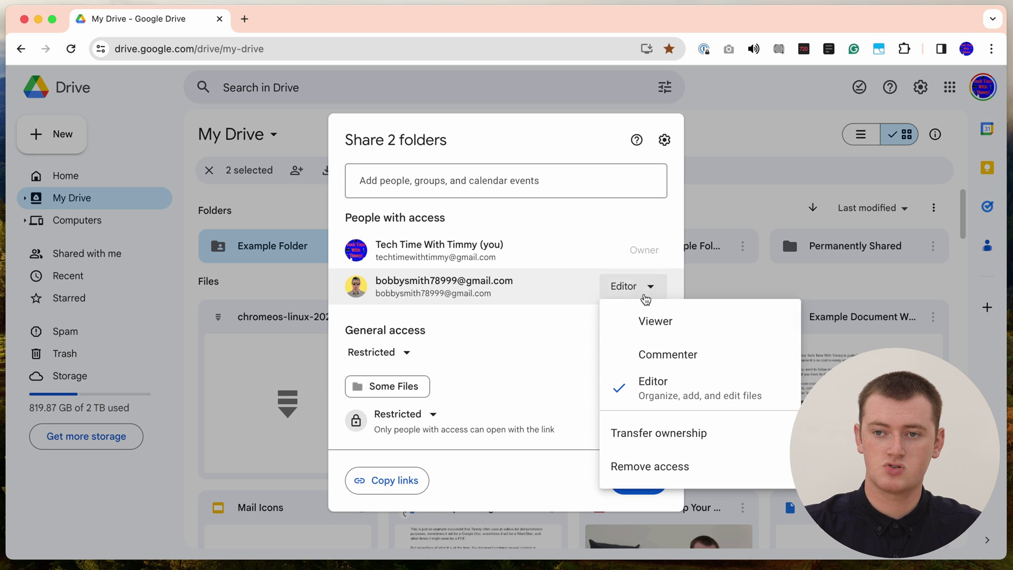
click(673, 438)
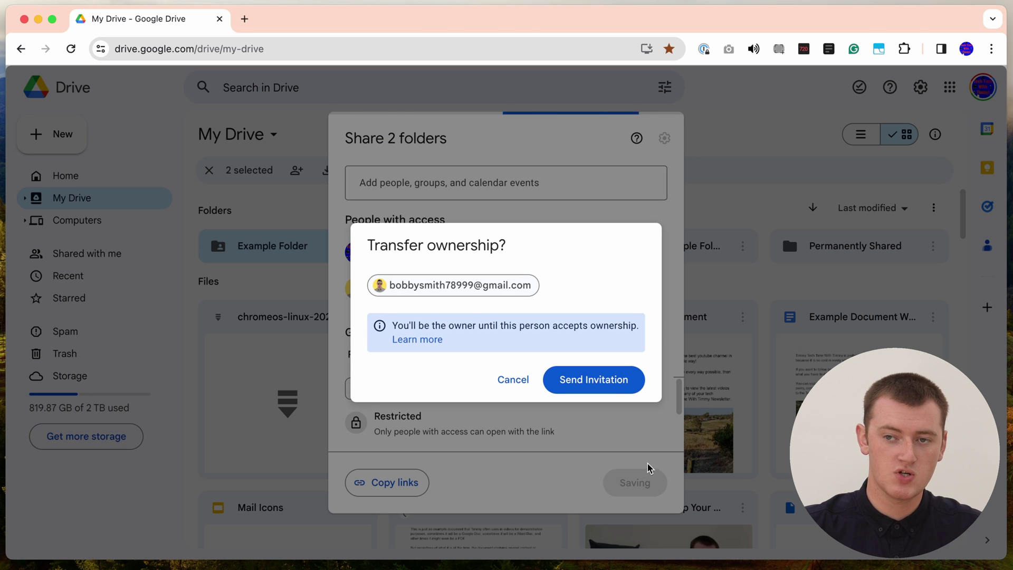
click(604, 387)
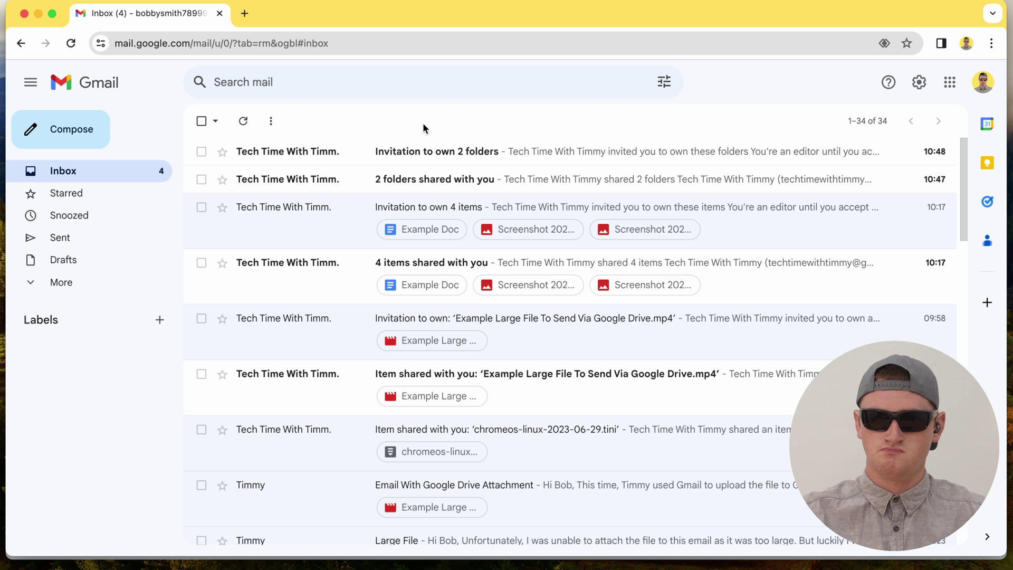
- In the recipient's Gmail, open the "Invitation to own 2 folders" email and respond to it
click(438, 152)
scroll(492, 425, down, 1)
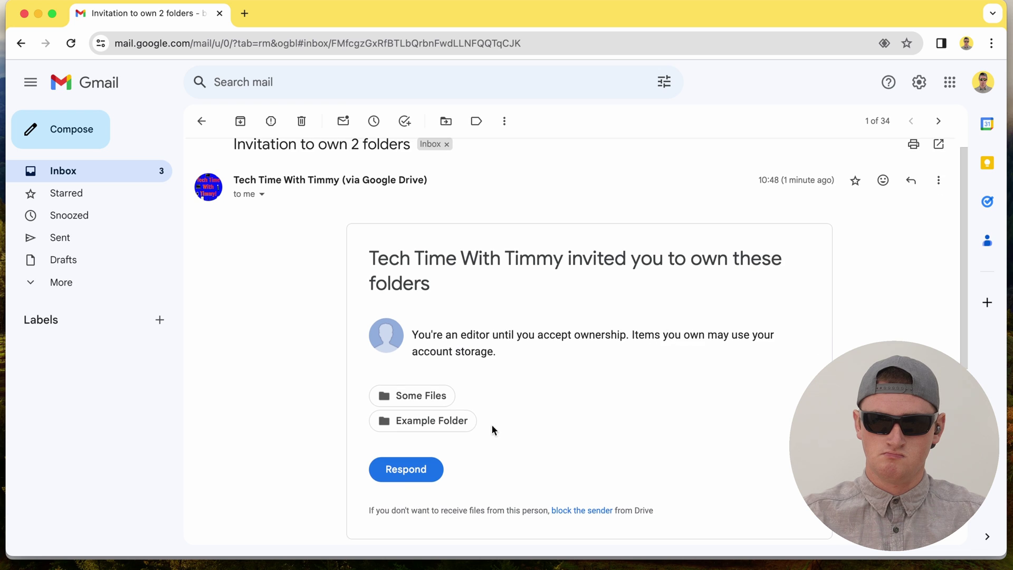
click(403, 468)
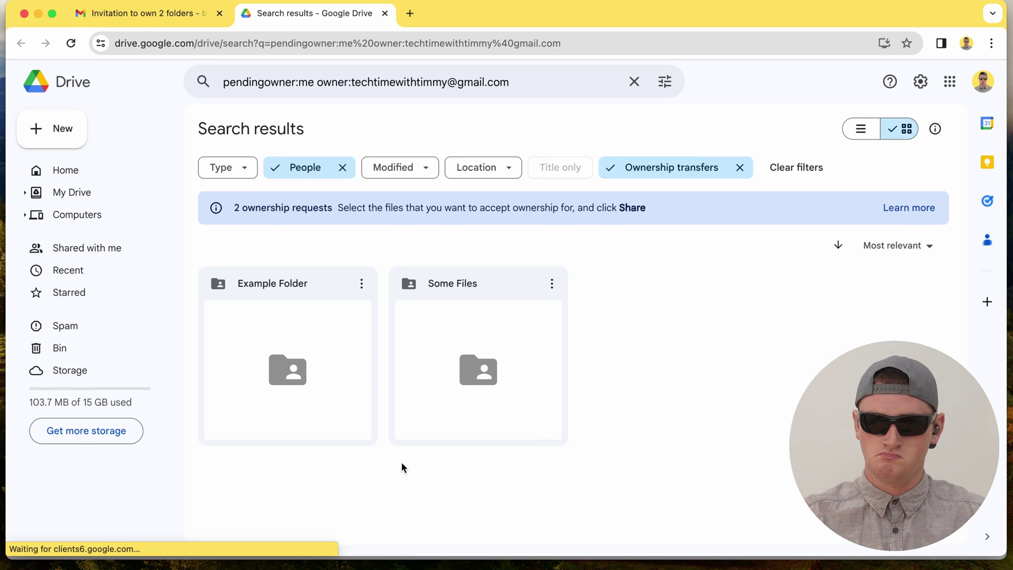
- Accept ownership of both pending folders through sharing and open the "Some Files" folder
click(495, 393)
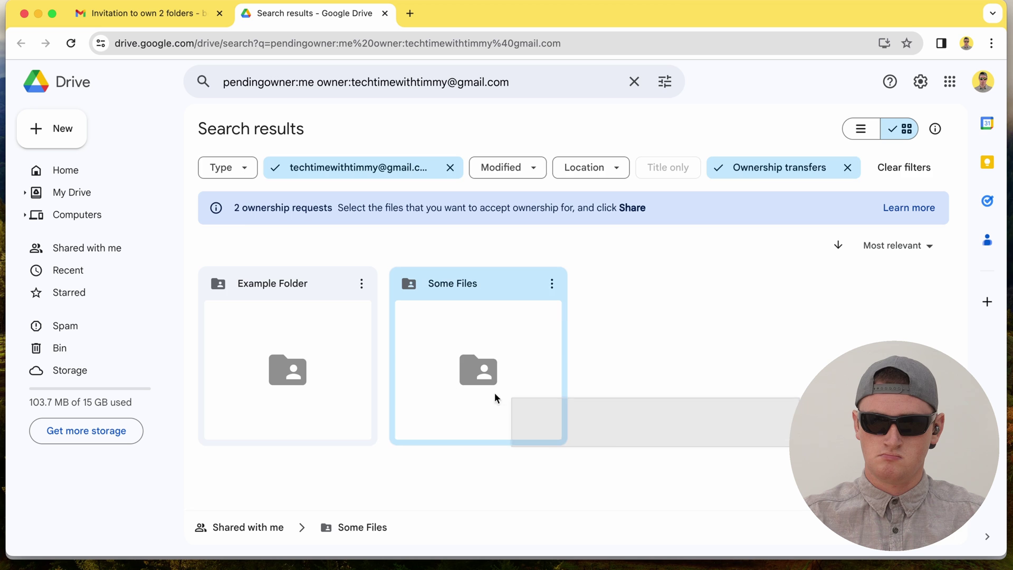
shift+click(300, 341)
click(297, 170)
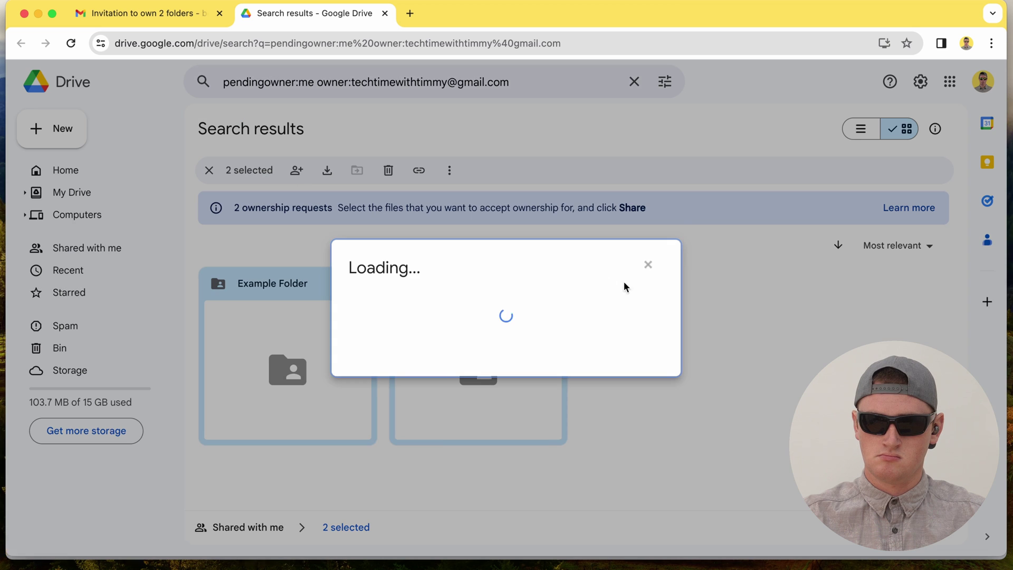
click(624, 280)
click(613, 345)
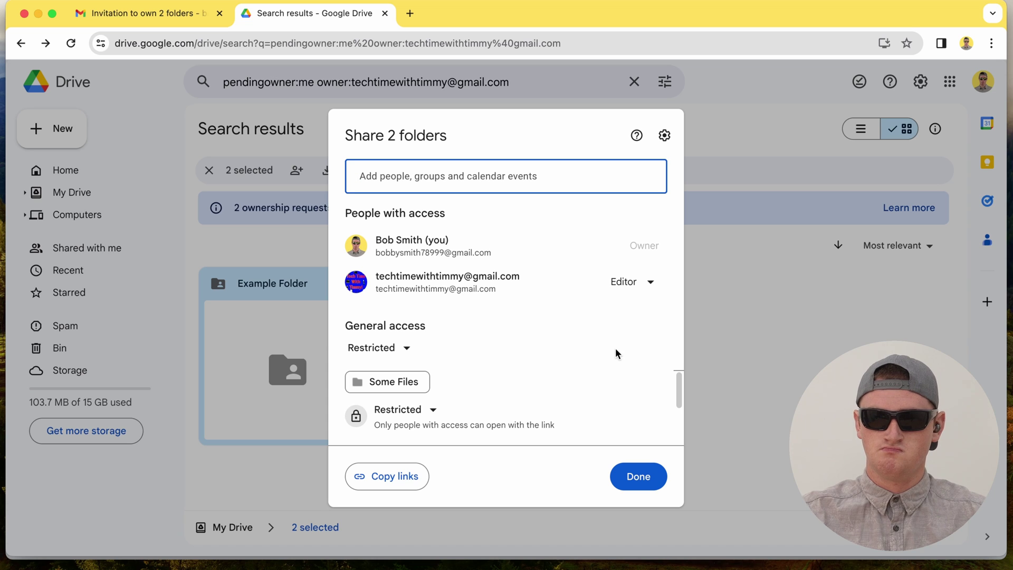
click(638, 476)
double_click(478, 365)
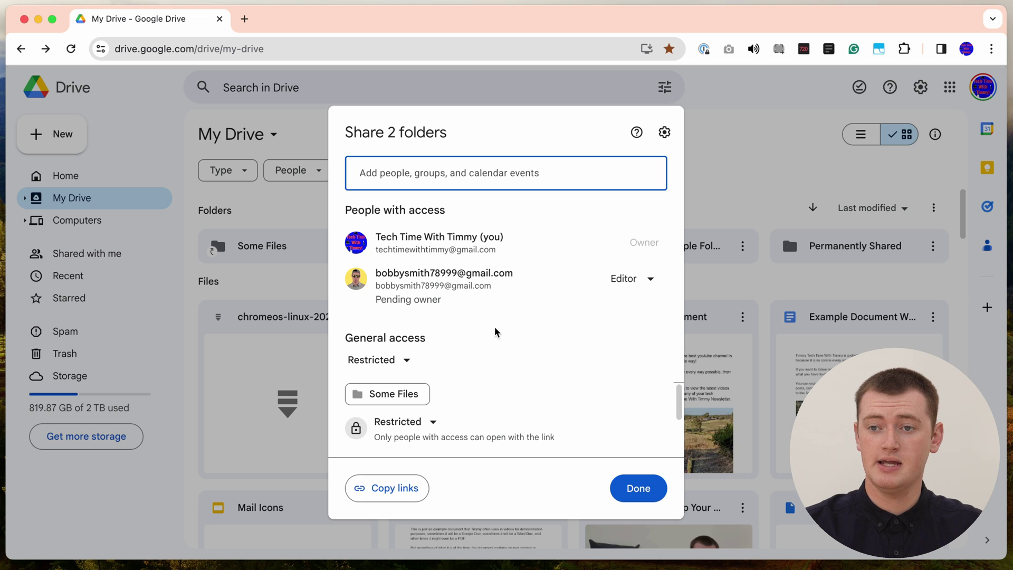
- In the original owner's Drive, open "Some Files" from the "Shared with me" items and select all the files inside
click(636, 484)
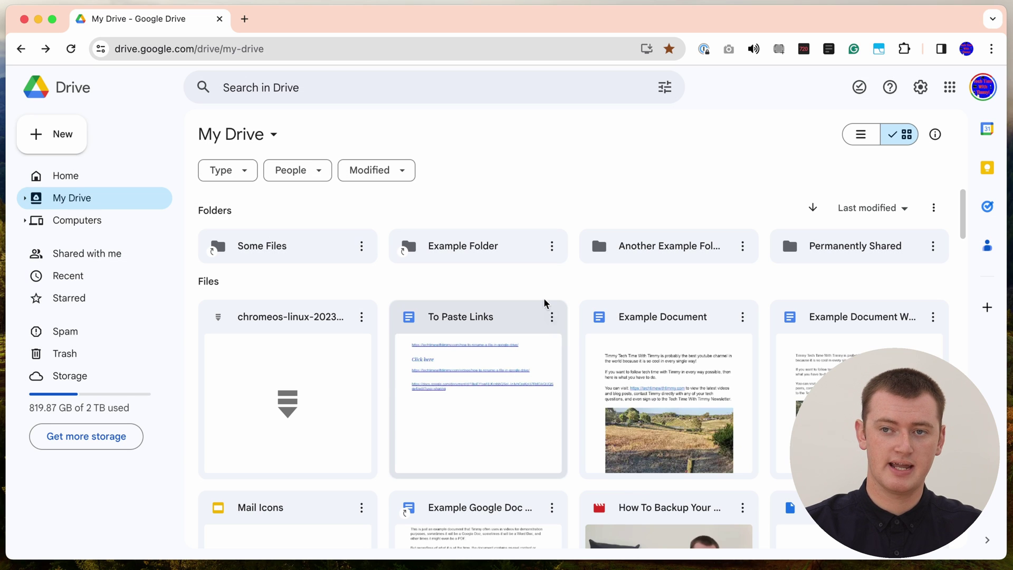
click(69, 259)
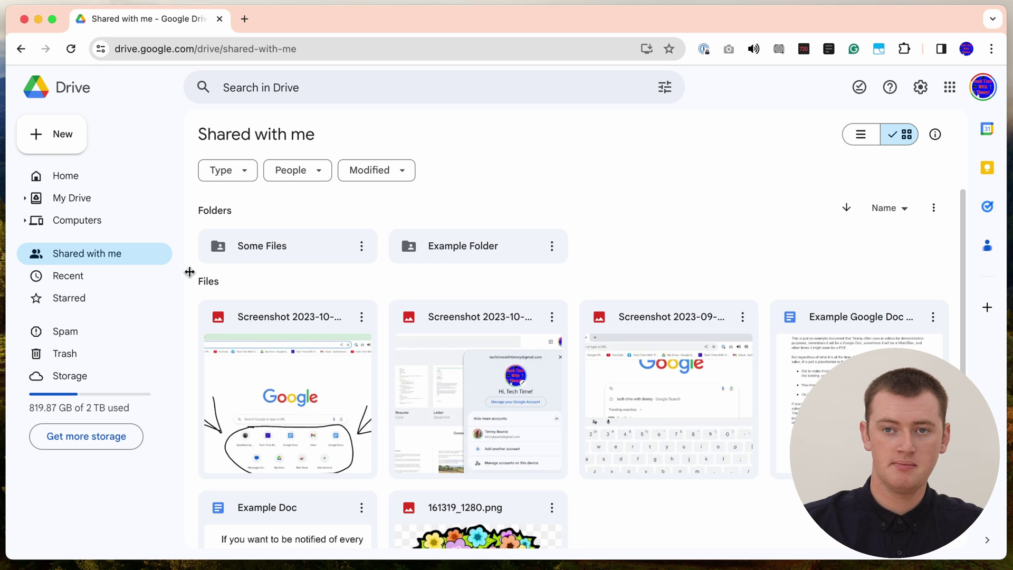
double_click(245, 245)
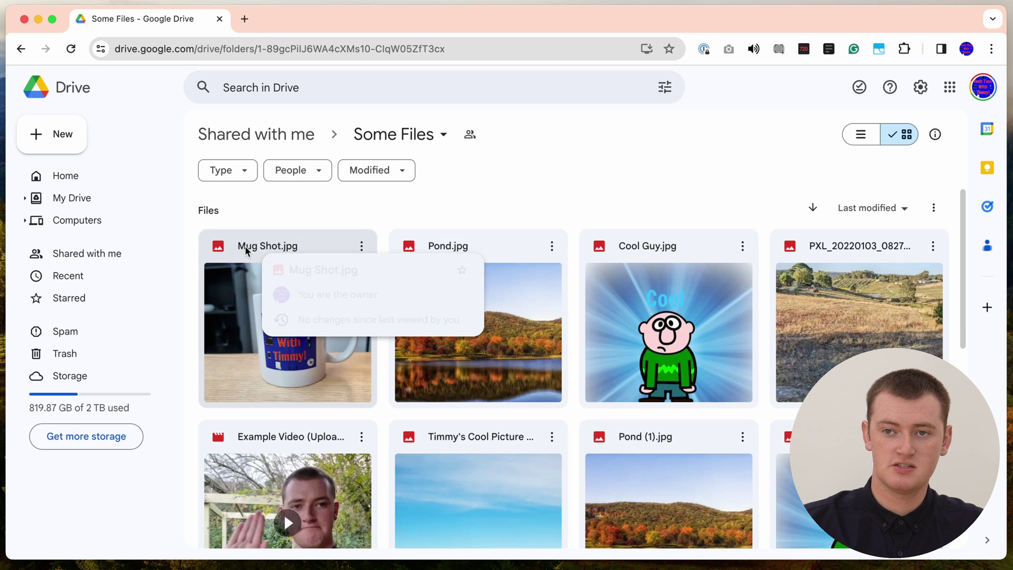
scroll(473, 377, down, 5)
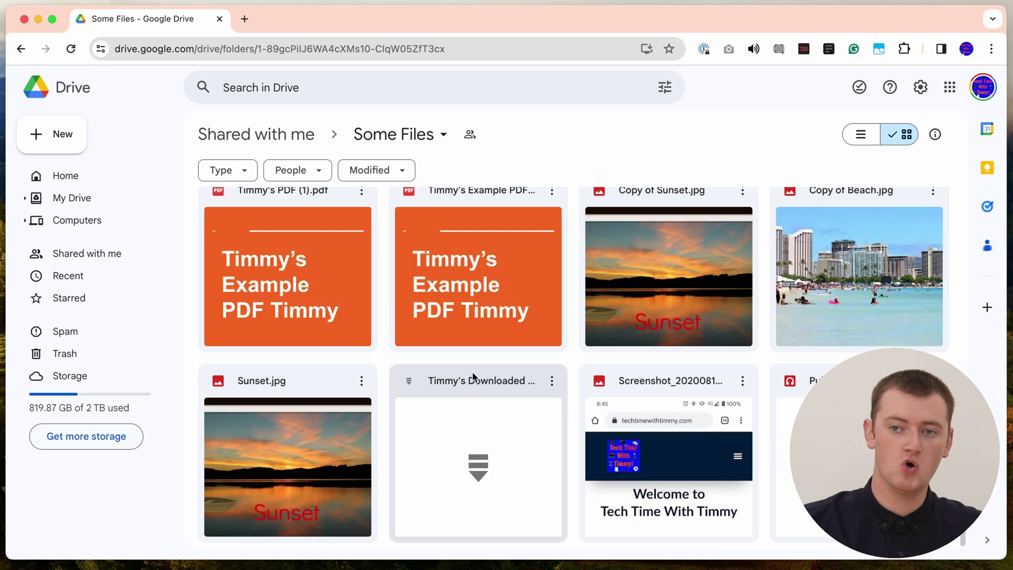
scroll(468, 380, up, 5)
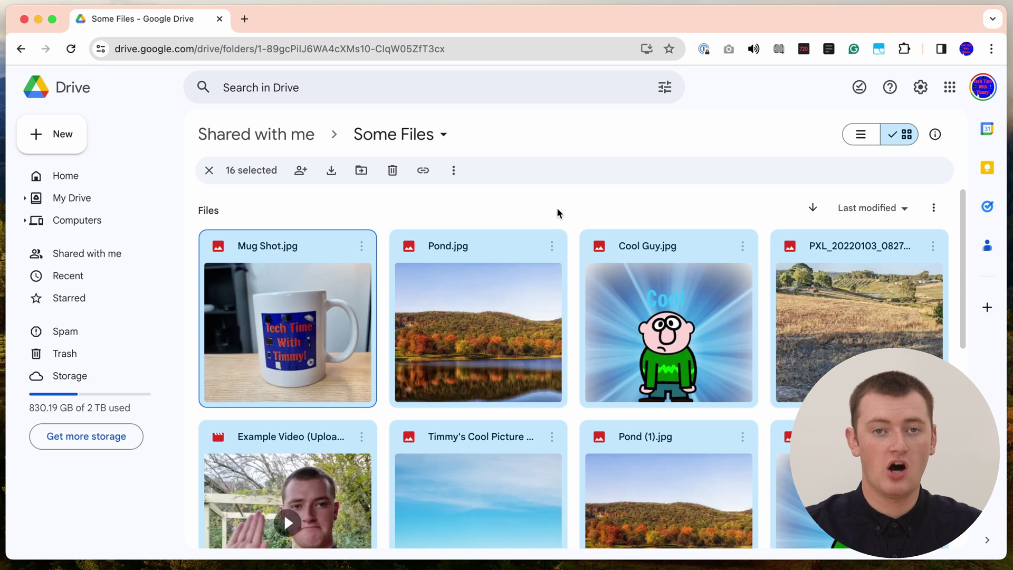
- Review the 16 selected files, choose to transfer their ownership to the recipient through sharing, and send the invitation
scroll(577, 217, down, 10)
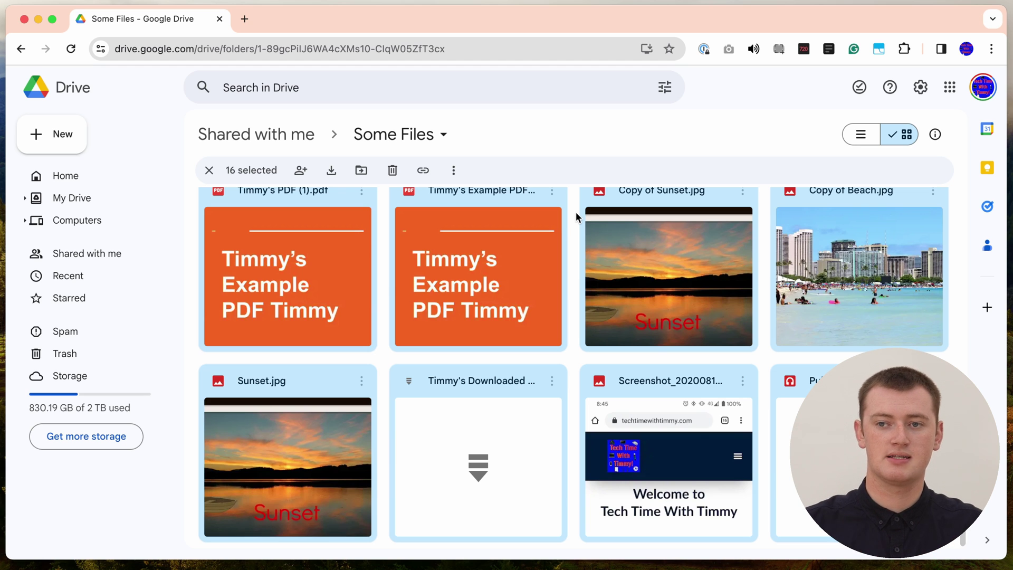
scroll(581, 289, up, 3)
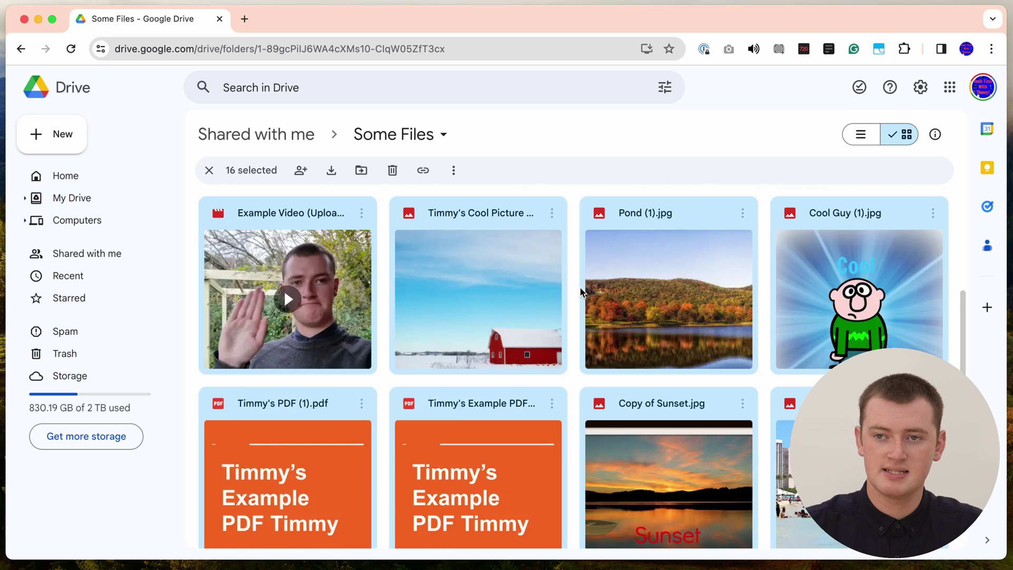
scroll(580, 291, up, 4)
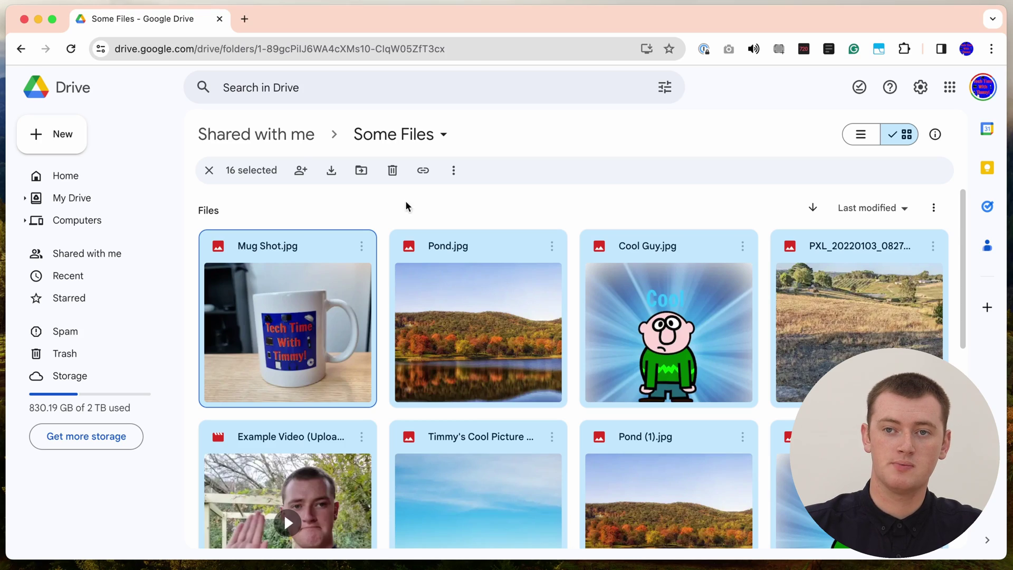
click(298, 171)
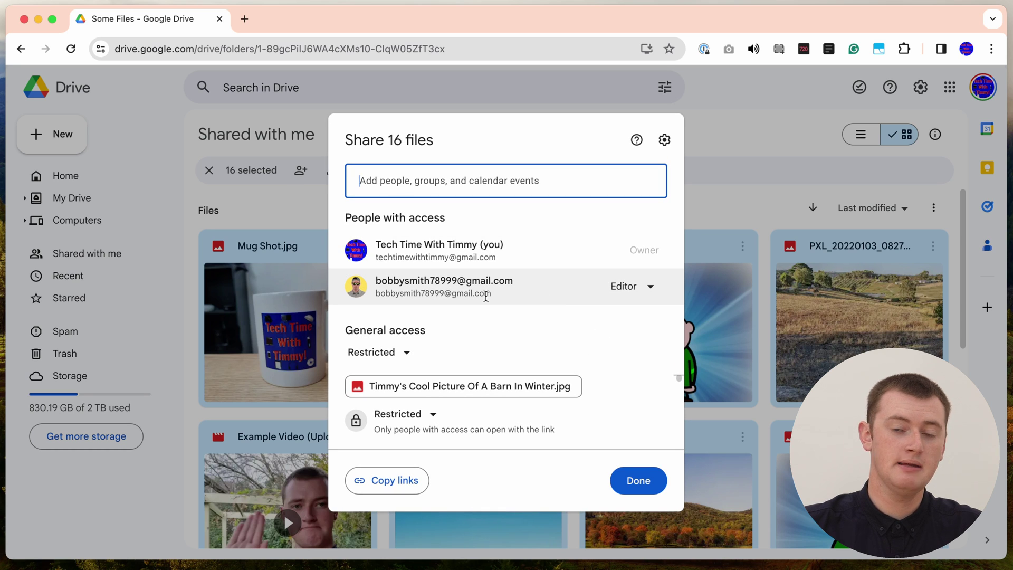
mouse_move(486, 296)
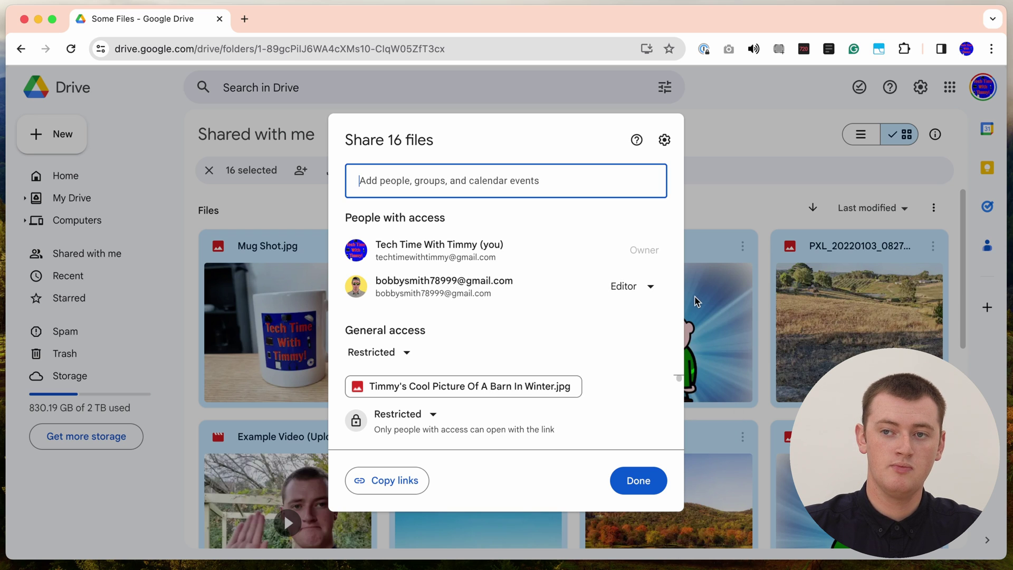
click(645, 290)
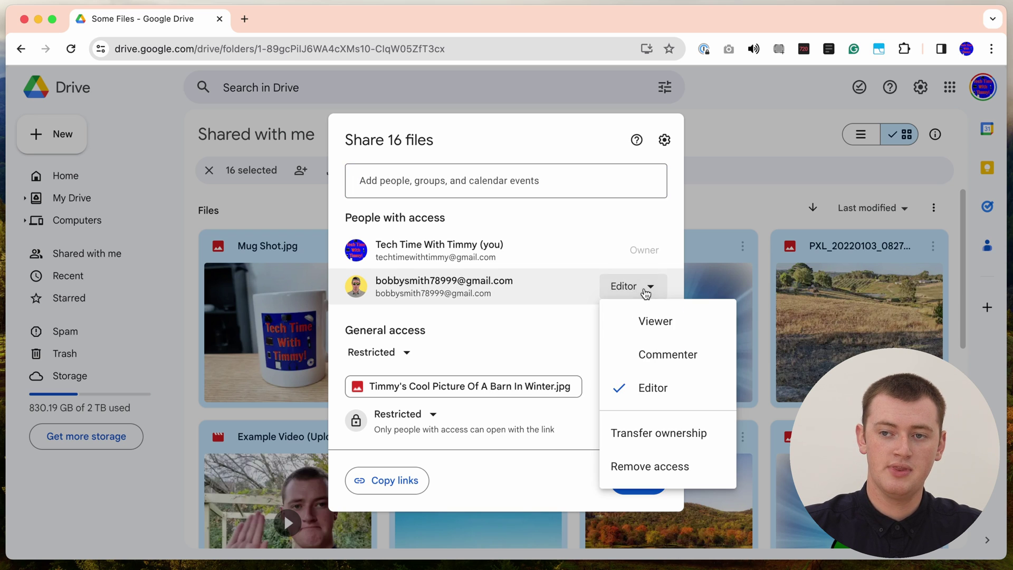
click(660, 431)
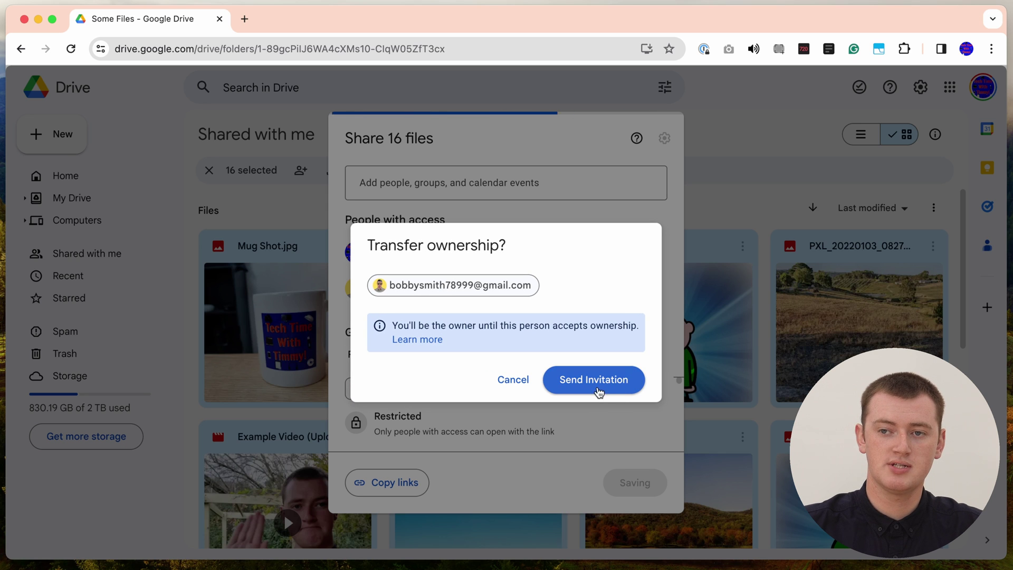
click(584, 380)
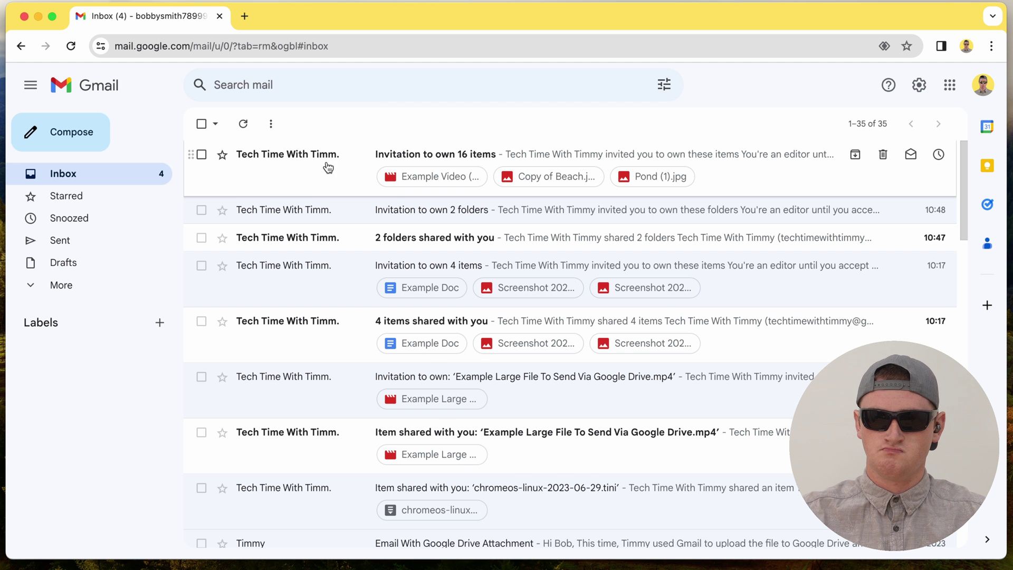
- In the recipient's Gmail, open the "Invitation to own 16 items" email and respond to it
click(328, 167)
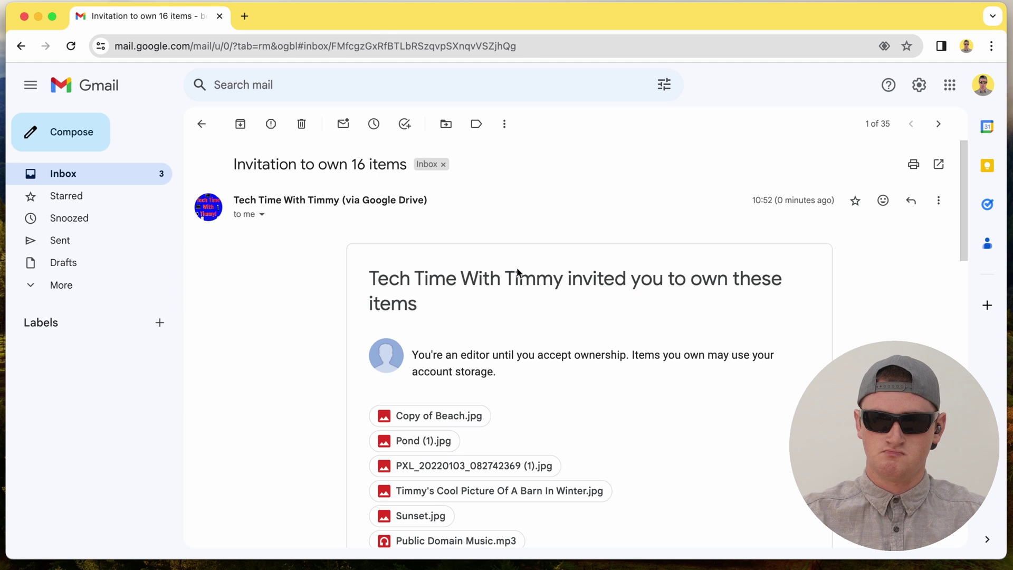
scroll(670, 301, down, 6)
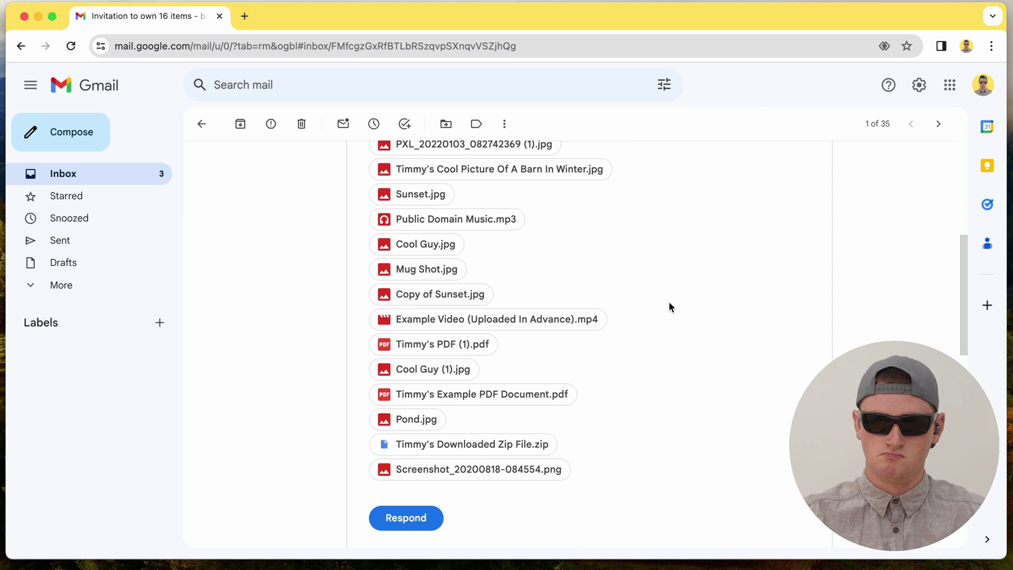
scroll(669, 307, down, 1)
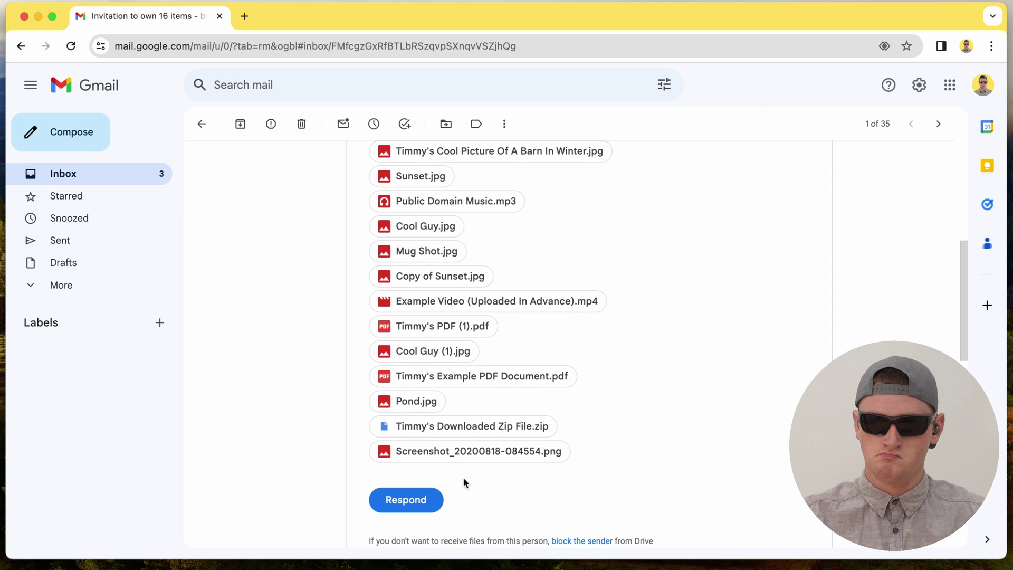
click(406, 499)
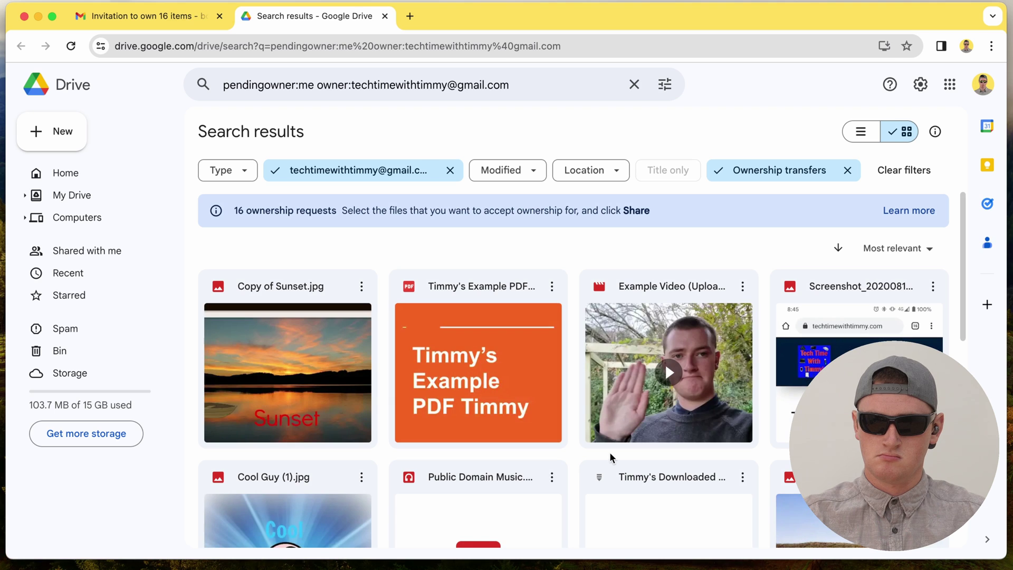
- Select all 16 pending files in the search results and accept their ownership through sharing
key(super+a)
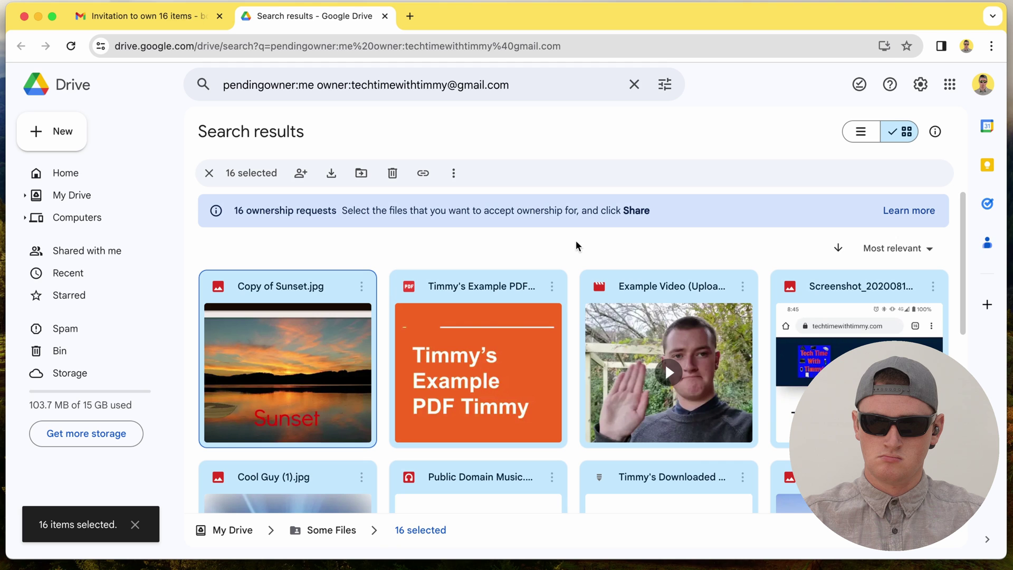
click(302, 175)
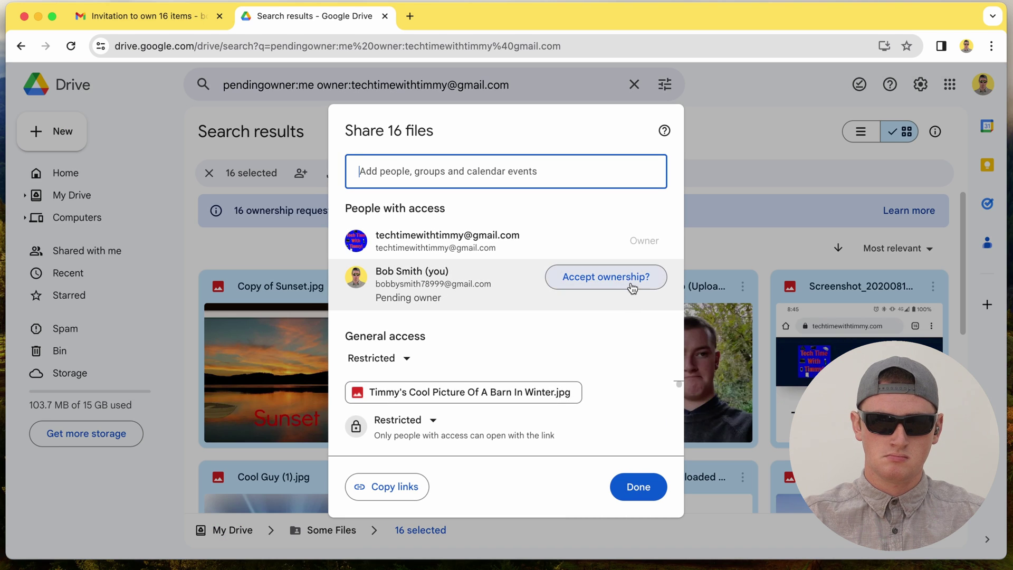
click(606, 277)
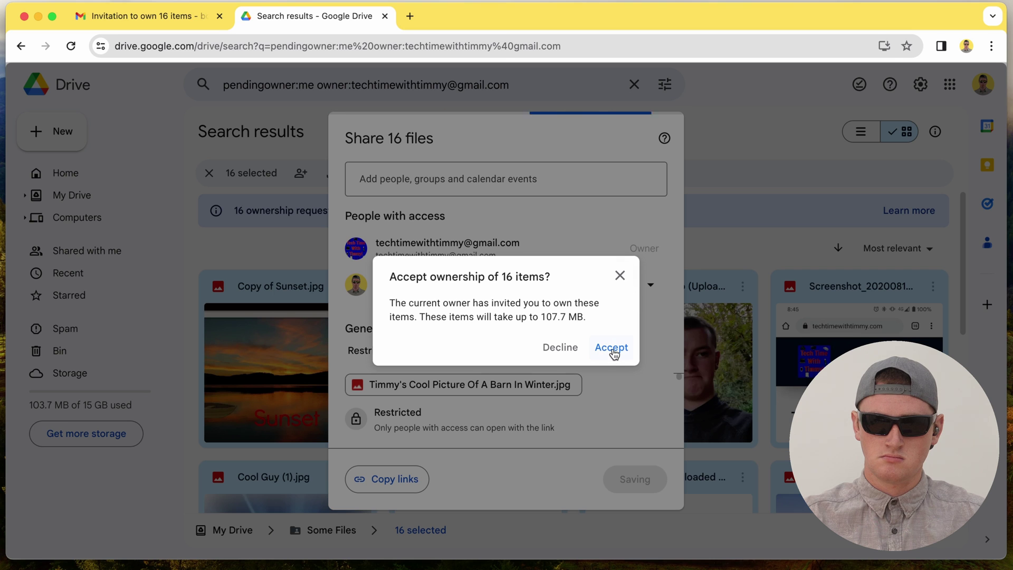
click(612, 348)
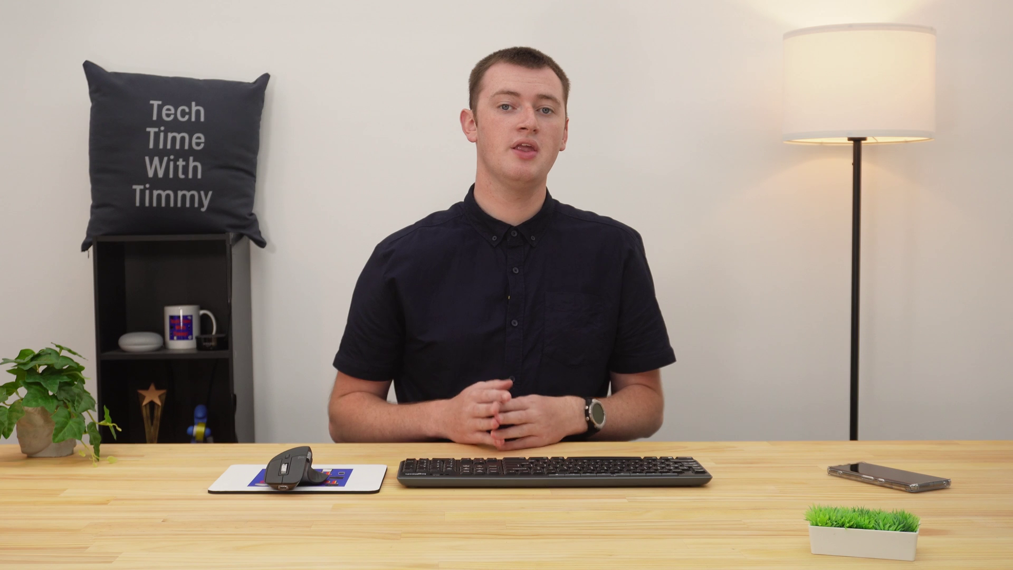